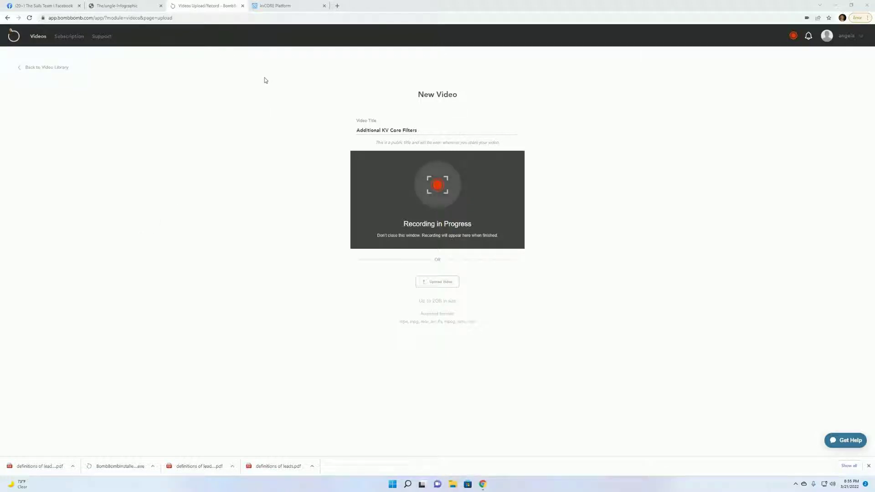
# Switch to the kvCORE Platform browser tab showing the Smart CRM contacts list.
pyautogui.click(275, 7)
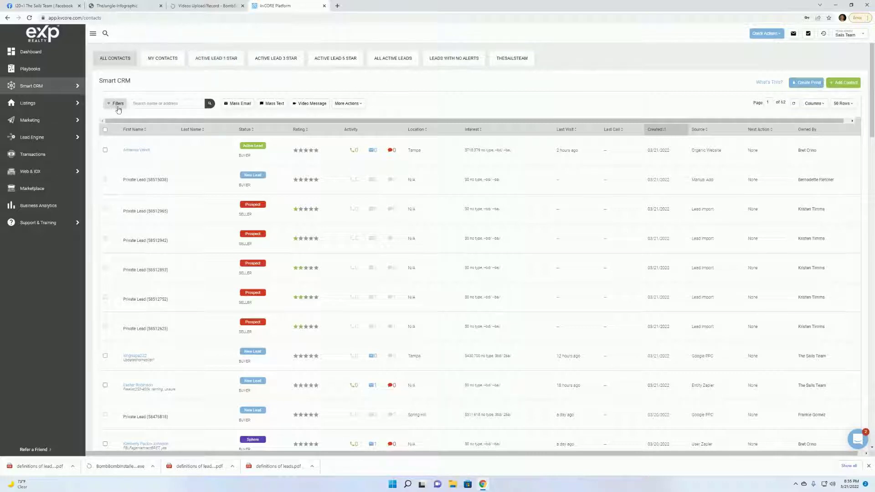
# Save the Client-status contact filter as 'Clients', pinned as a quick link.
pyautogui.click(117, 62)
pyautogui.click(118, 104)
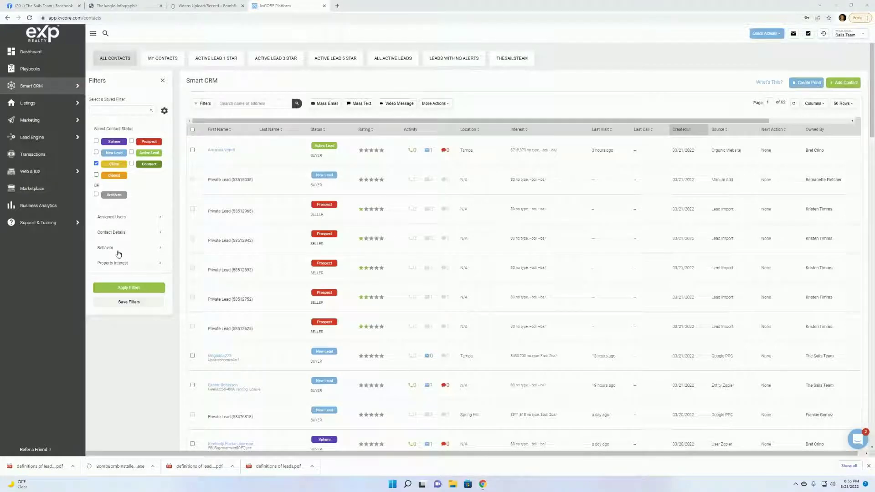
pyautogui.click(133, 302)
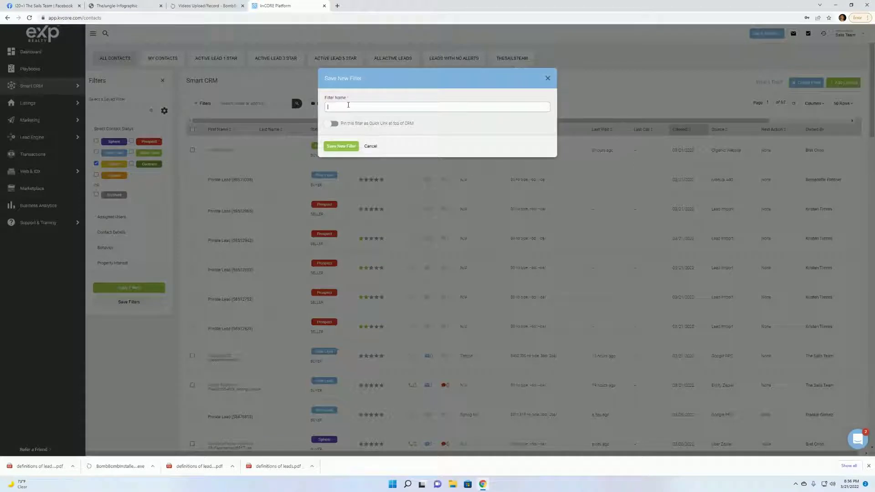
pyautogui.write('Clients')
pyautogui.click(333, 123)
pyautogui.click(339, 147)
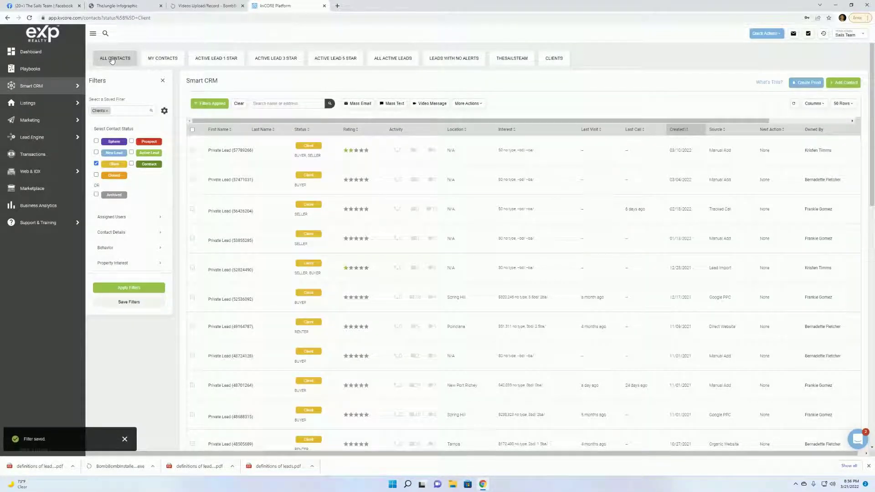
# Reset to all contacts and narrow the status filter to Prospect only.
pyautogui.click(112, 59)
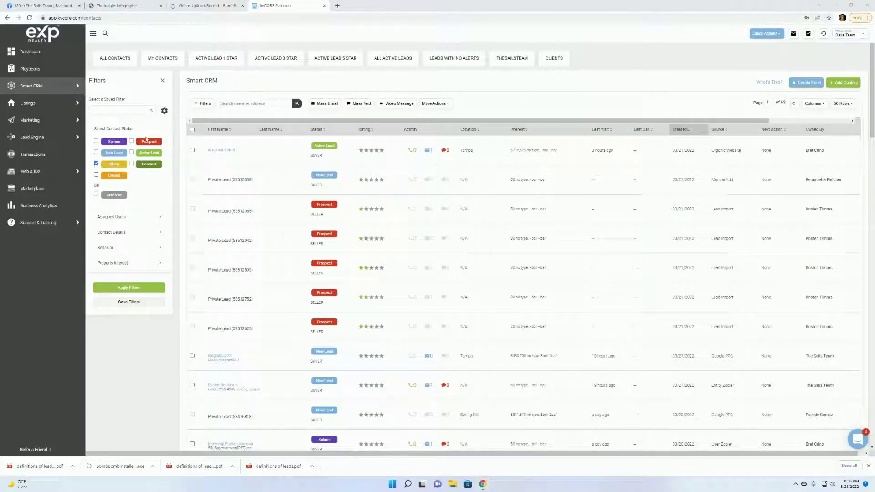
pyautogui.click(131, 142)
pyautogui.click(145, 144)
pyautogui.click(108, 60)
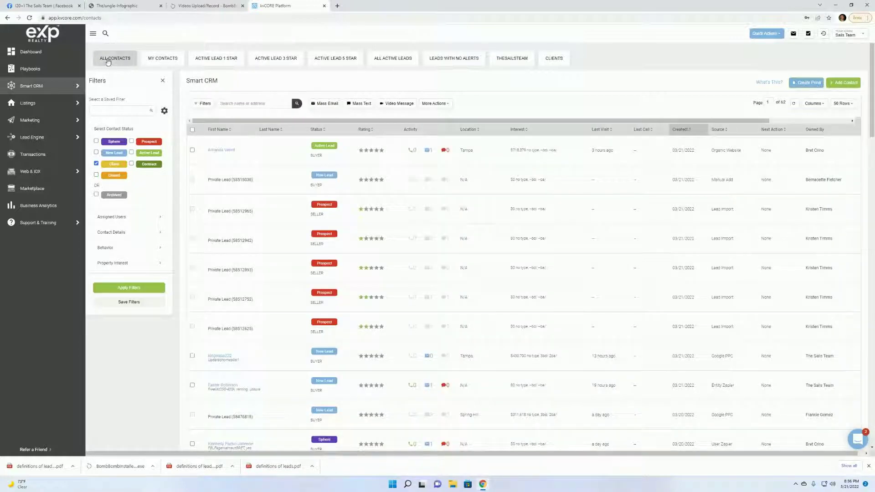
pyautogui.click(96, 164)
pyautogui.click(96, 163)
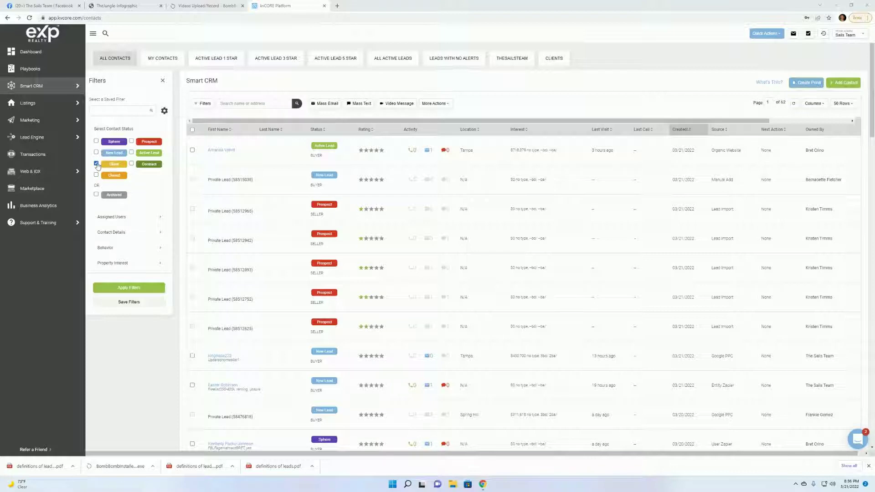
pyautogui.click(132, 142)
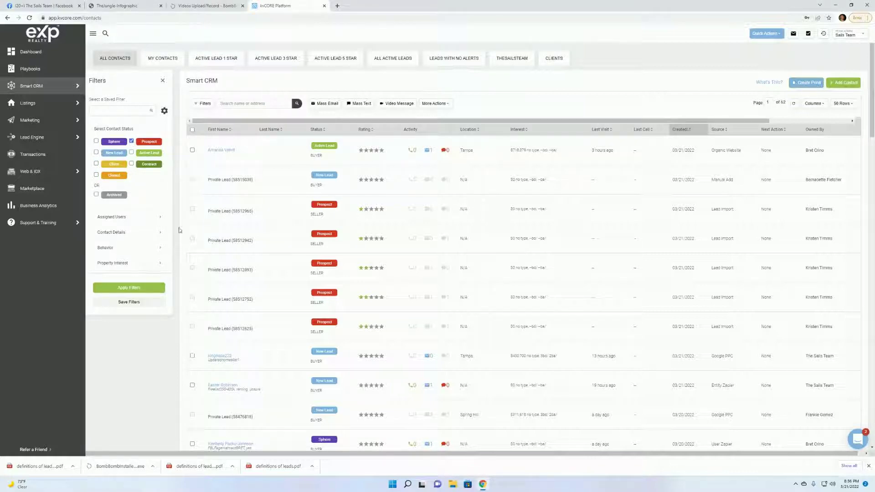
# Save the Prospect-only filter as 'Prospects', pinned as a quick link.
pyautogui.click(138, 304)
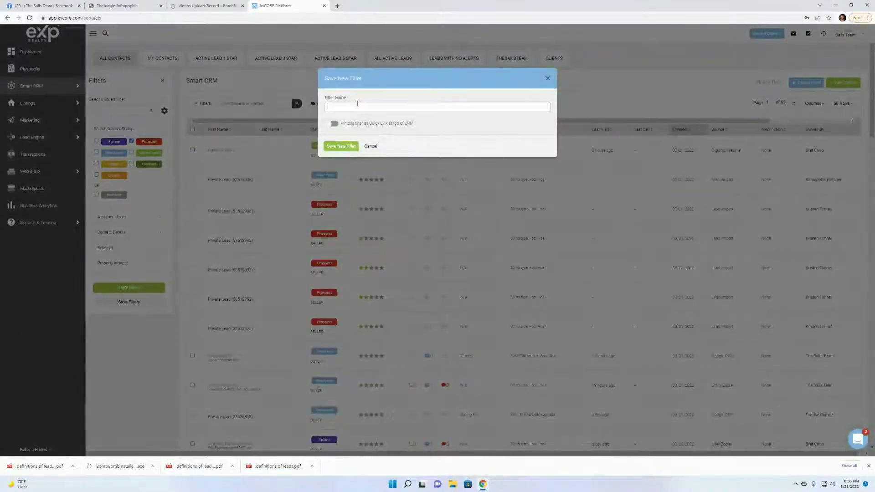
pyautogui.write('Prospects')
pyautogui.click(334, 123)
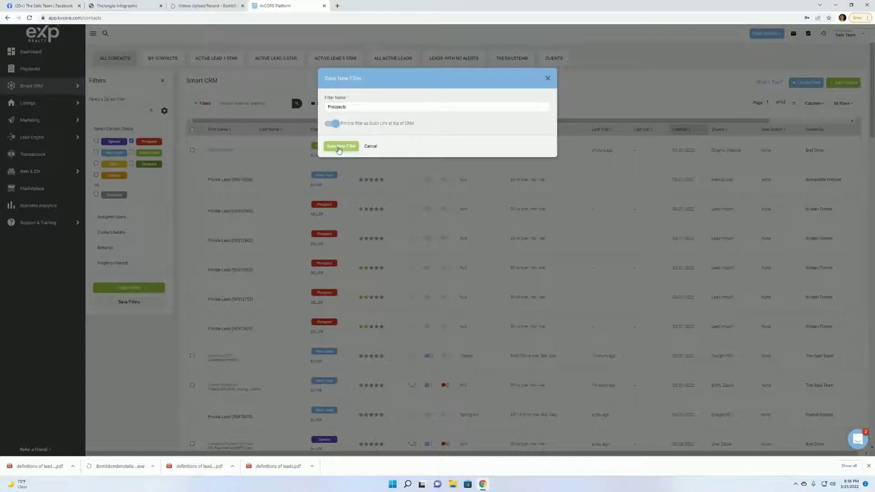
pyautogui.click(340, 147)
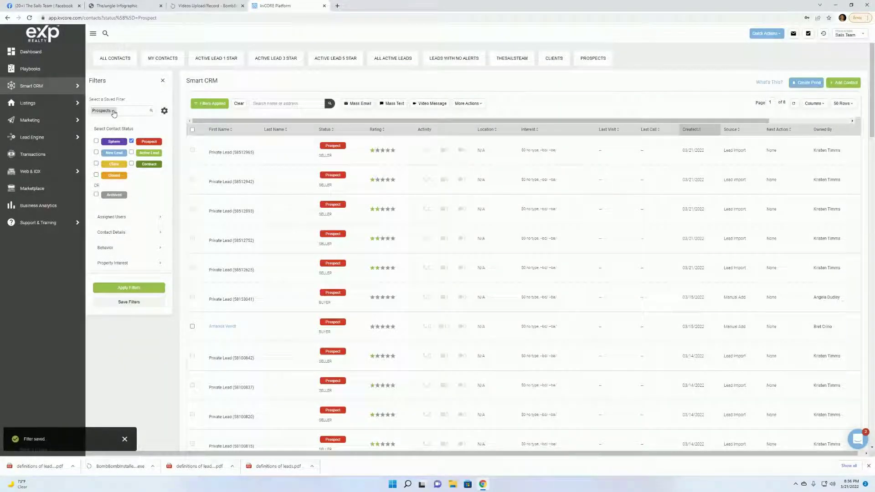
pyautogui.click(114, 112)
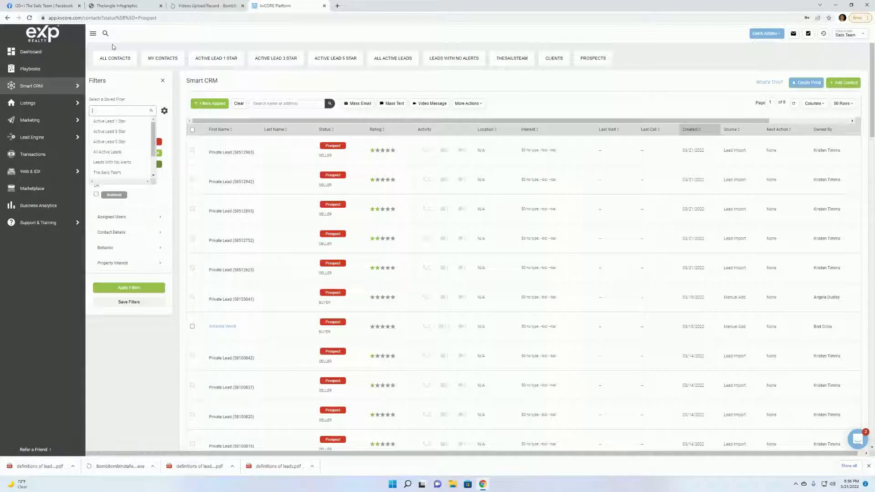
# Swap the status filter from Prospect to Sphere and save it as a pinned 'Sphere' quick link.
pyautogui.click(112, 58)
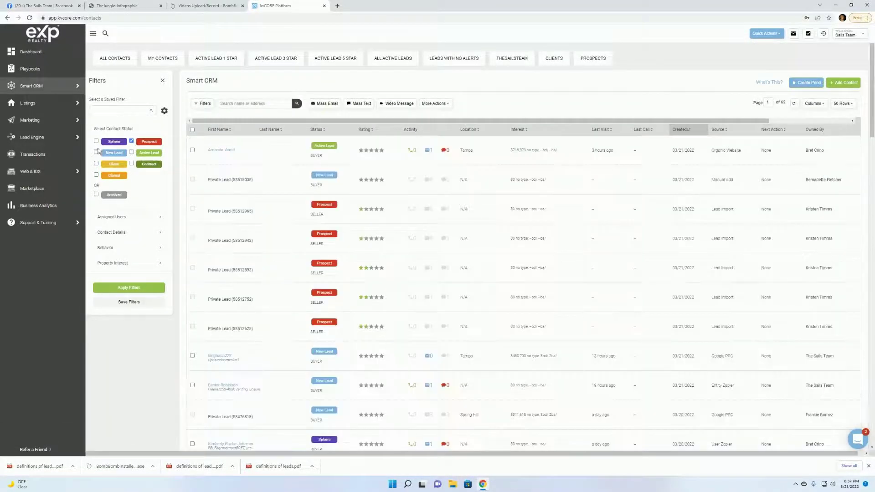
pyautogui.click(96, 142)
pyautogui.click(131, 142)
pyautogui.click(126, 303)
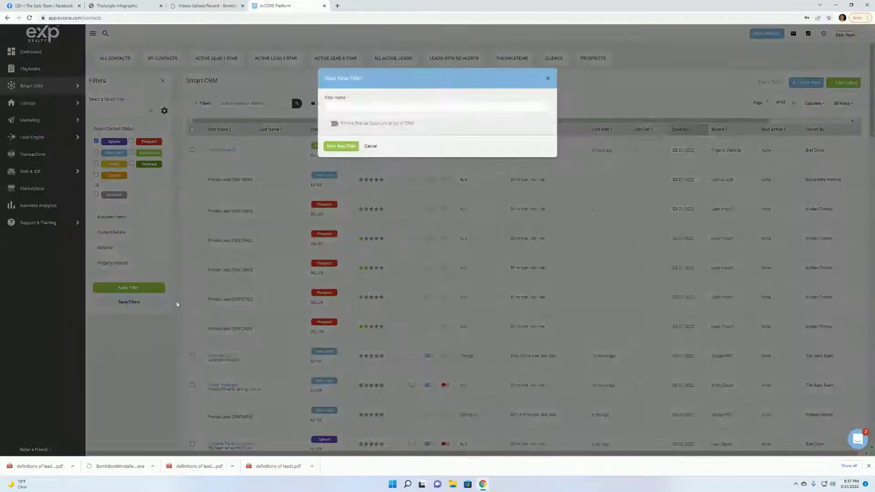
pyautogui.click(359, 105)
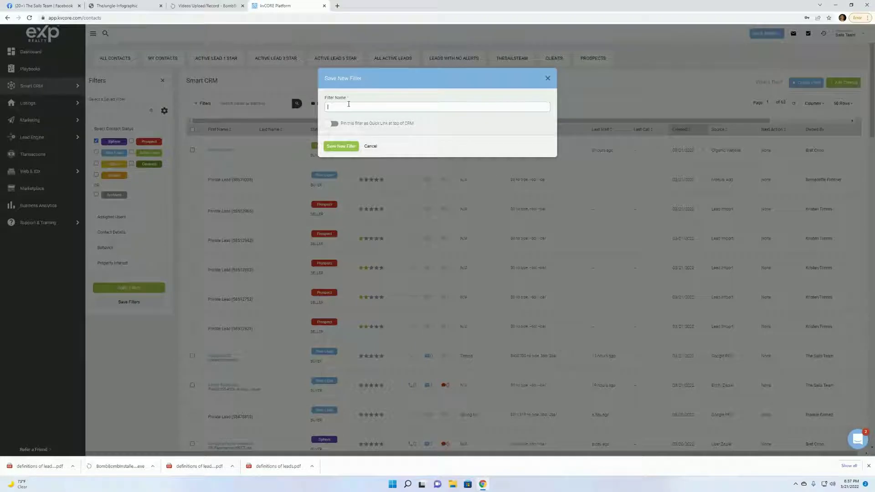
pyautogui.write('Sphere')
pyautogui.click(334, 124)
pyautogui.click(343, 147)
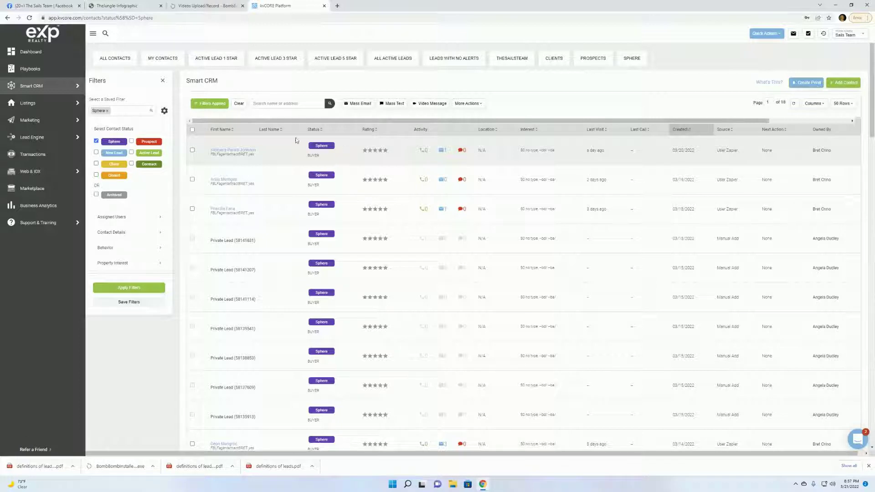
# Return to all contacts and switch the status filter from Sphere to Client only.
pyautogui.click(113, 55)
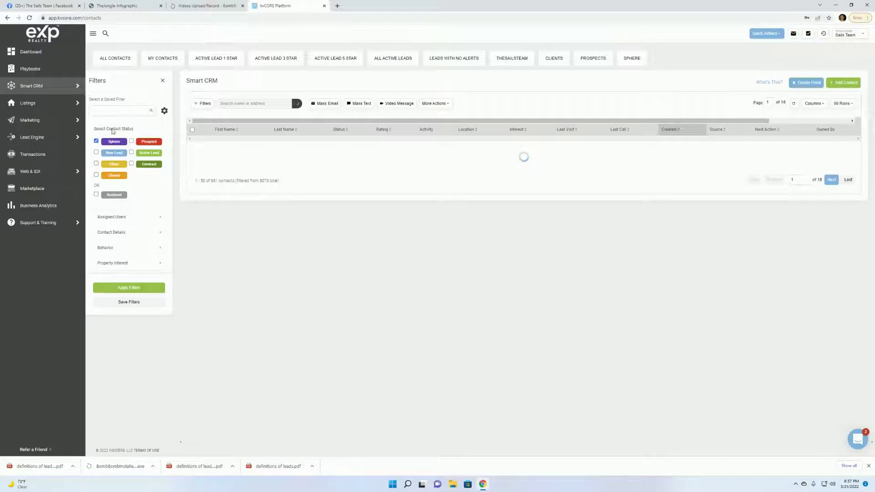
pyautogui.click(96, 163)
pyautogui.click(96, 142)
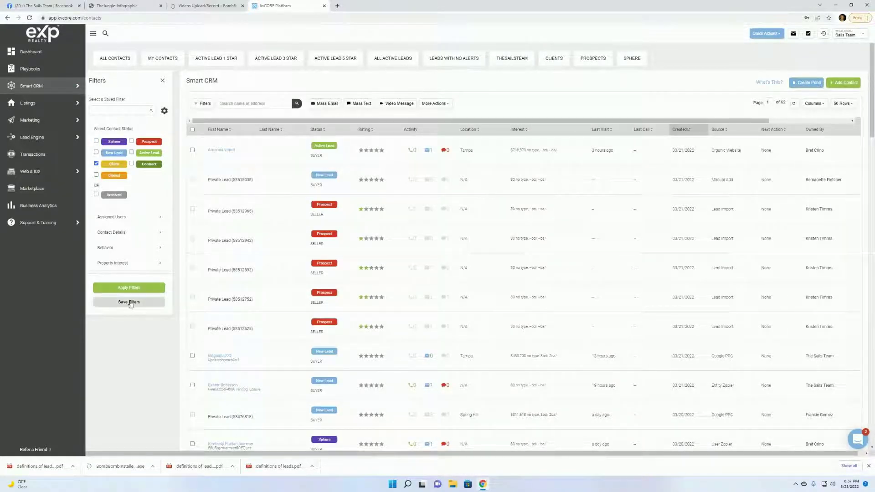
pyautogui.moveTo(93, 168)
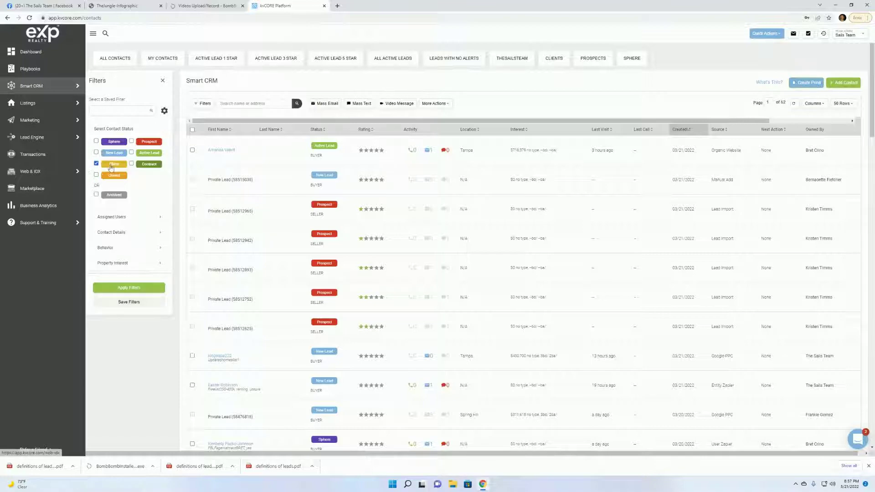
# Try saving it as a pinned 'Clients' filter, which kvCORE rejects as a duplicate name.
pyautogui.click(134, 306)
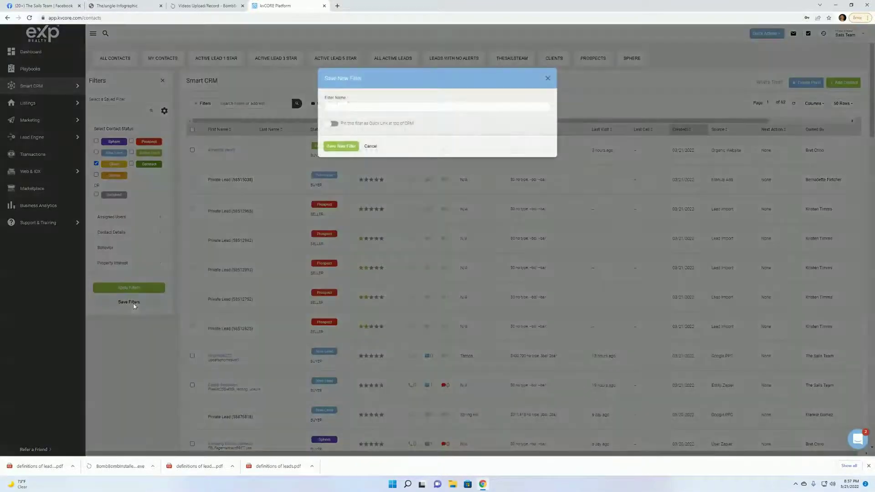
pyautogui.write('Clients')
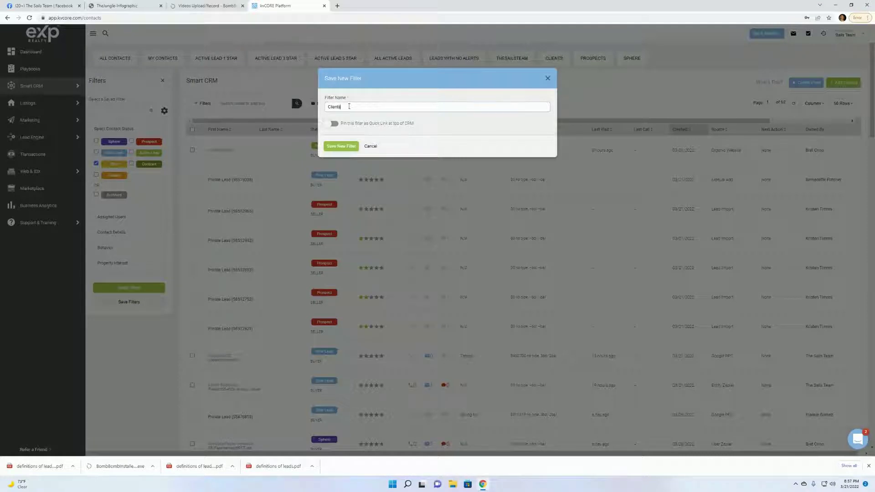
pyautogui.click(333, 124)
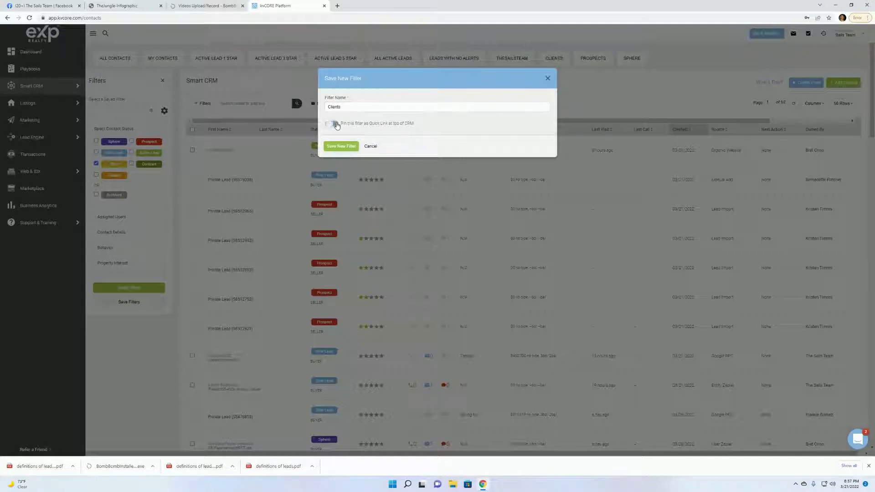
pyautogui.click(338, 148)
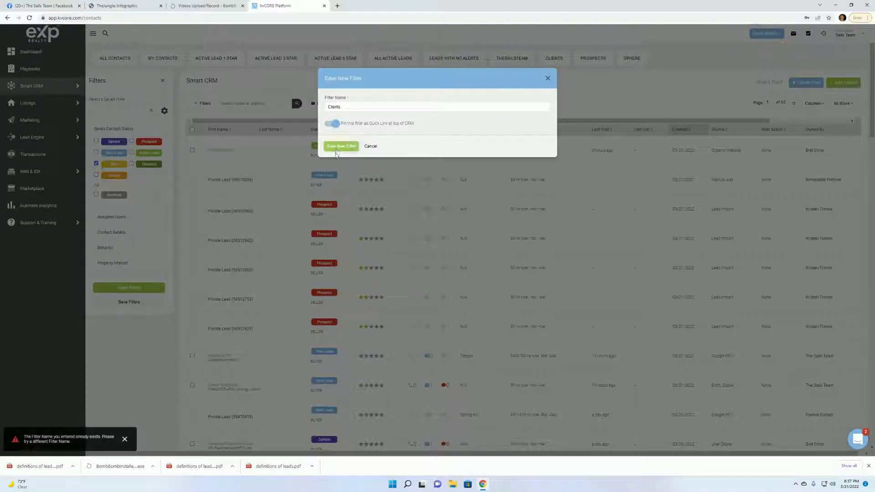
pyautogui.click(337, 148)
# Change the status filter from Client to Closed and save it as a pinned 'Closed' quick link.
pyautogui.click(547, 79)
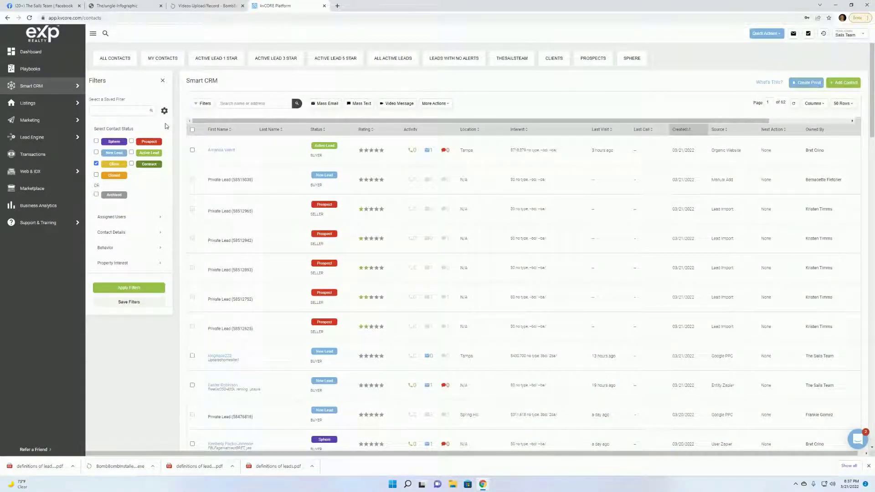
pyautogui.click(96, 163)
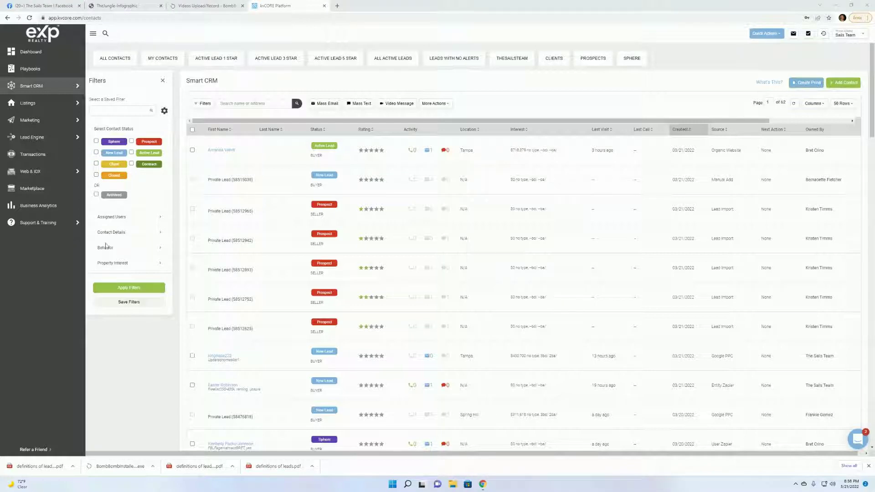
pyautogui.click(96, 175)
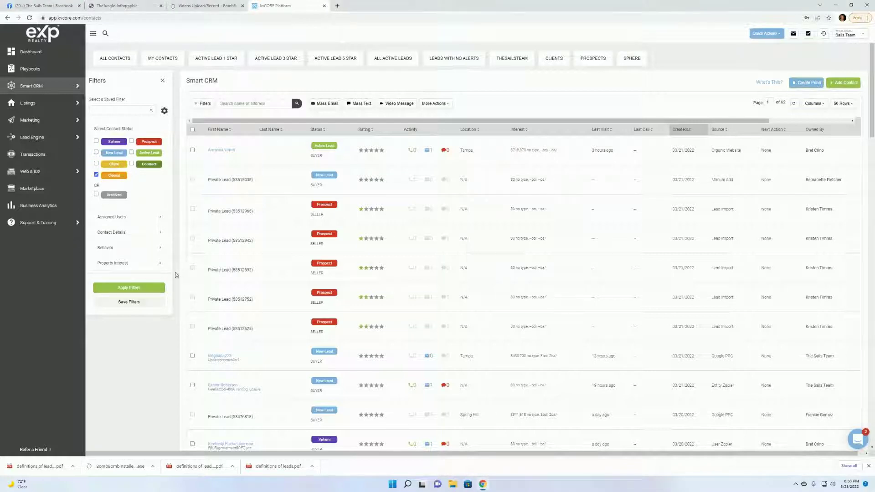
pyautogui.click(129, 302)
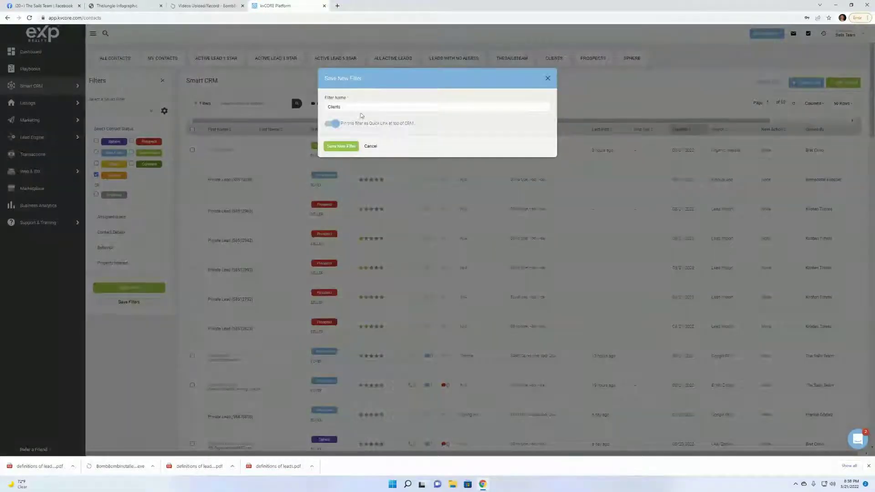
pyautogui.moveTo(360, 107); pyautogui.dragTo(322, 108)
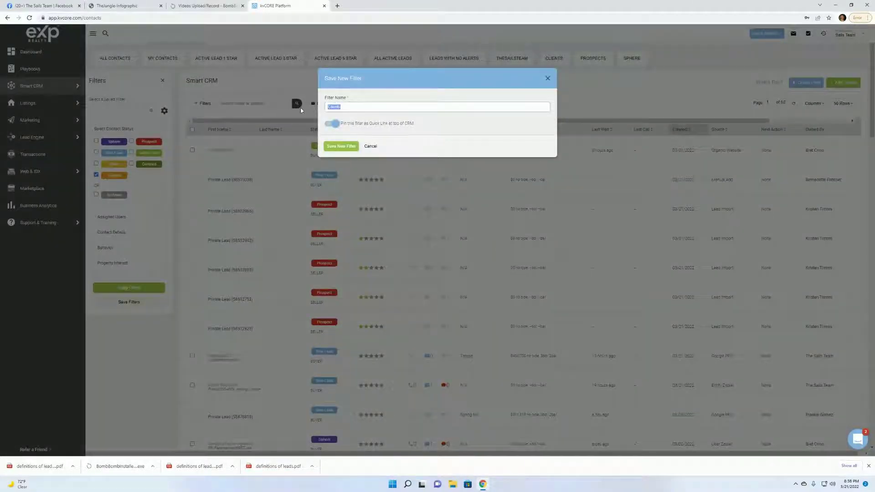
pyautogui.write('Closed')
pyautogui.click(341, 146)
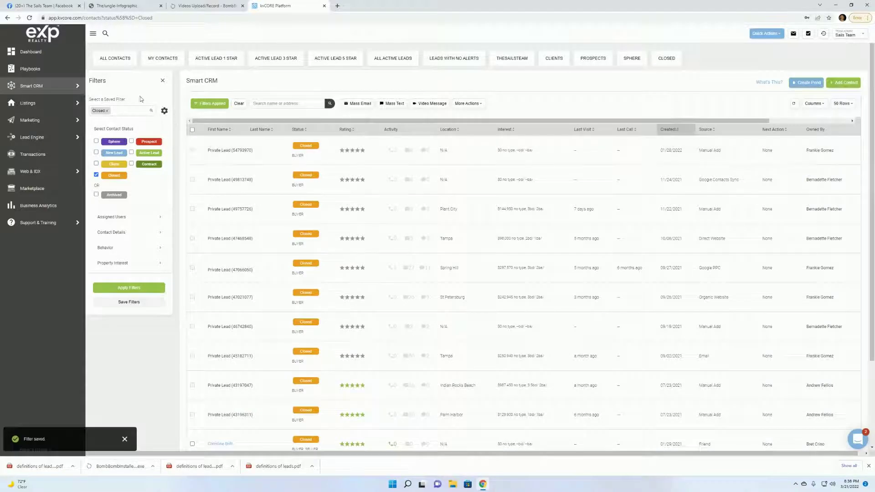
# Swap the status filter from Closed to Contract and save it as a pinned 'Contract' quick link.
pyautogui.click(119, 60)
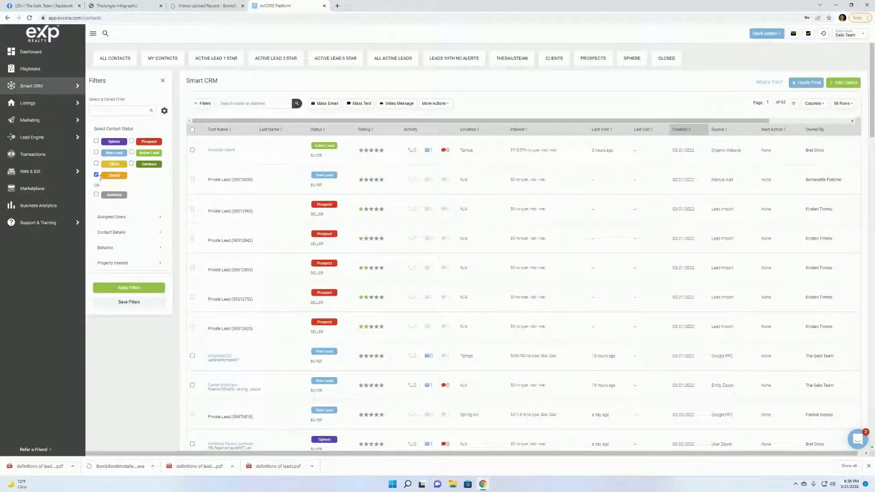
pyautogui.click(97, 175)
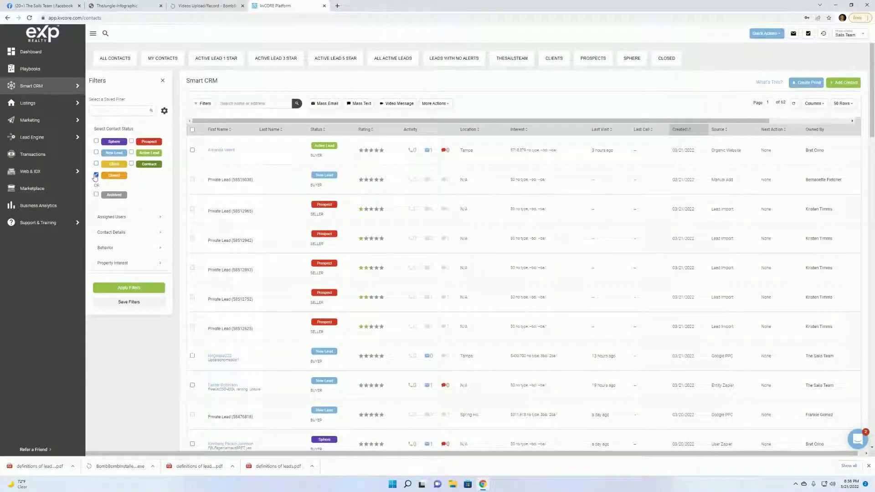
pyautogui.click(131, 164)
pyautogui.click(129, 302)
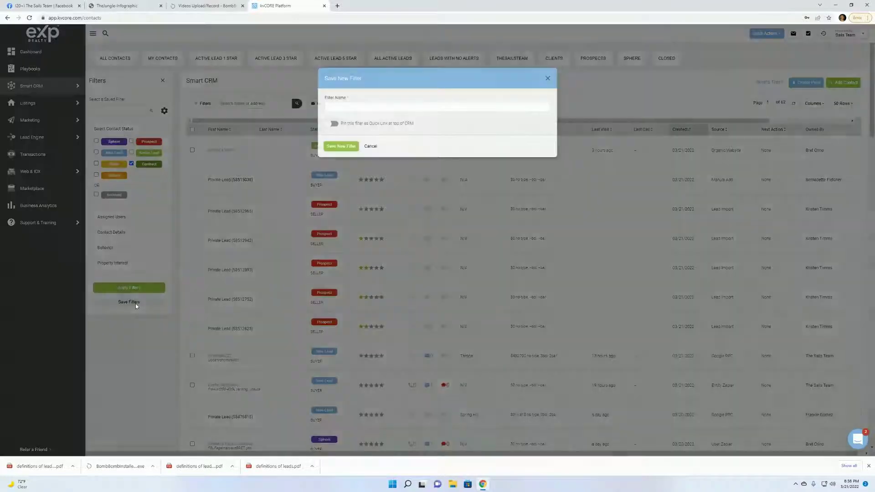
pyautogui.click(351, 107)
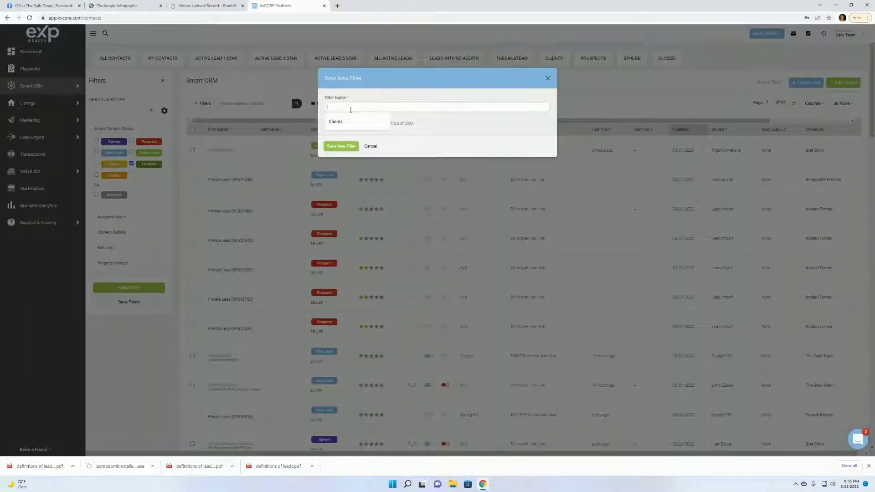
pyautogui.write('Contract')
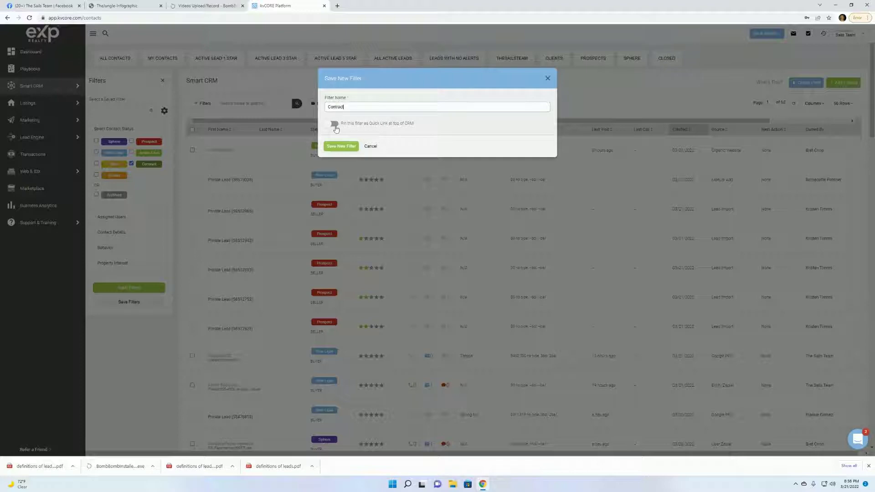
pyautogui.click(334, 123)
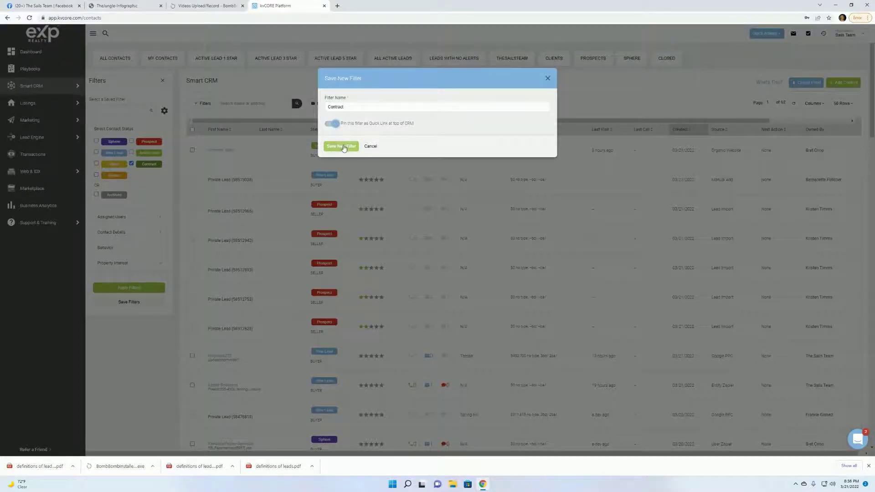
pyautogui.click(343, 146)
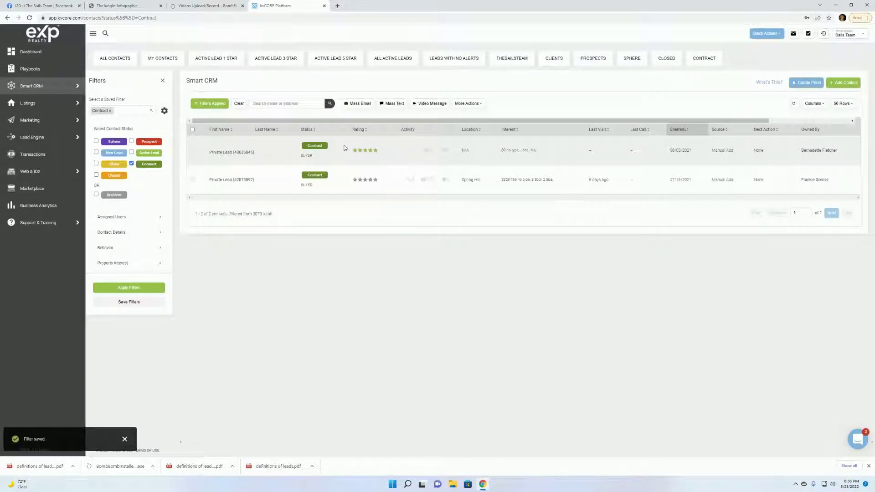
pyautogui.click(110, 113)
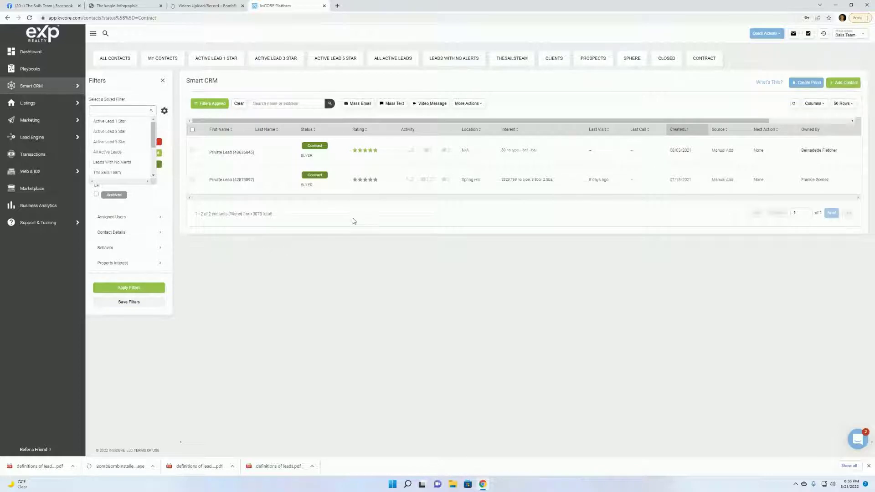
# Visit the Dashboard, return to Smart CRM All Contacts, and bring up Quick Actions.
pyautogui.moveTo(53, 89)
pyautogui.click(31, 51)
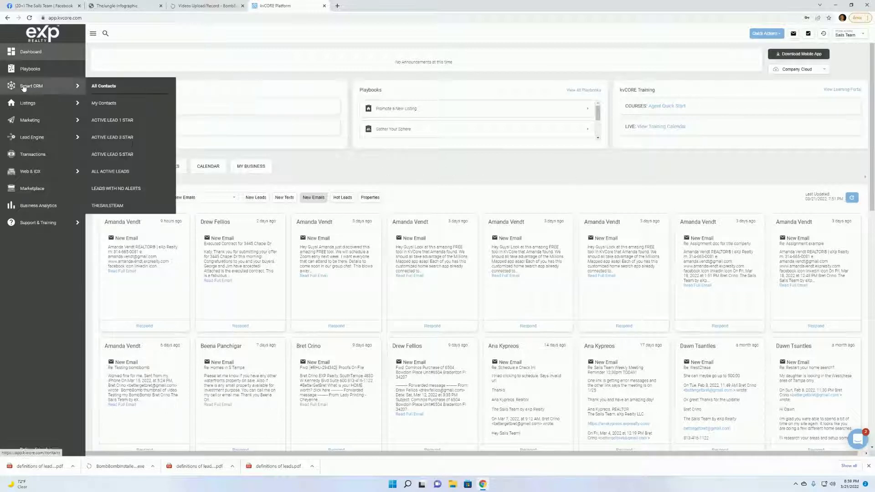
pyautogui.moveTo(47, 86)
pyautogui.click(107, 86)
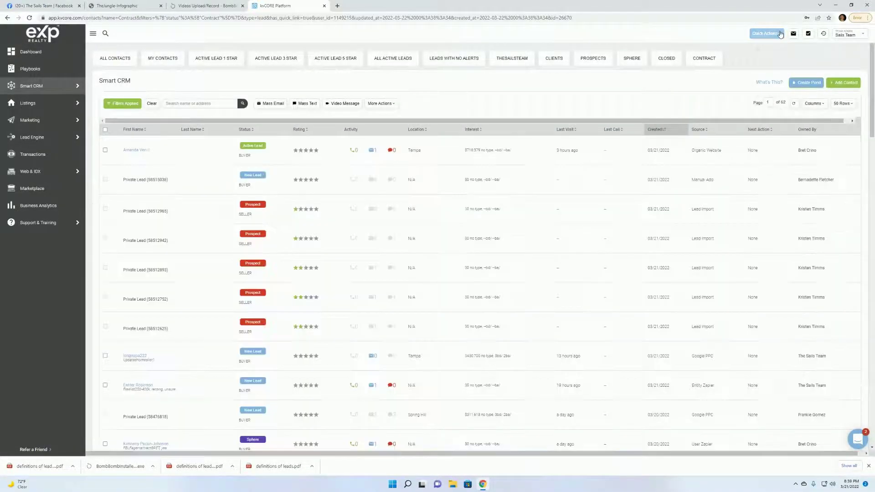
pyautogui.click(780, 34)
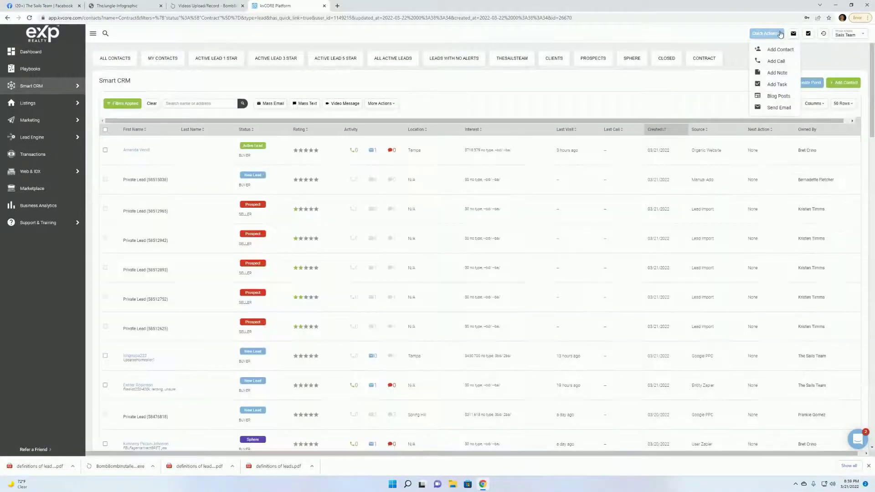
# Start a new contact and set its Lead Status to New Lead.
pyautogui.click(781, 50)
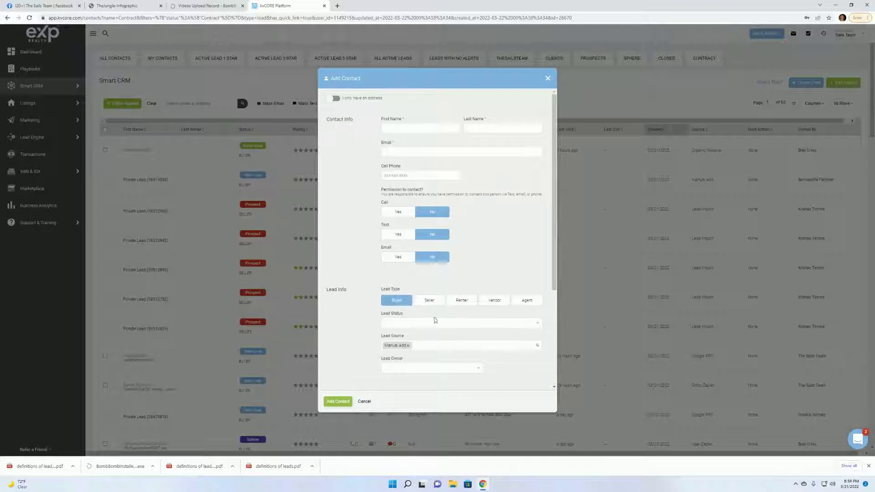
pyautogui.scroll(-2, 526, 320)
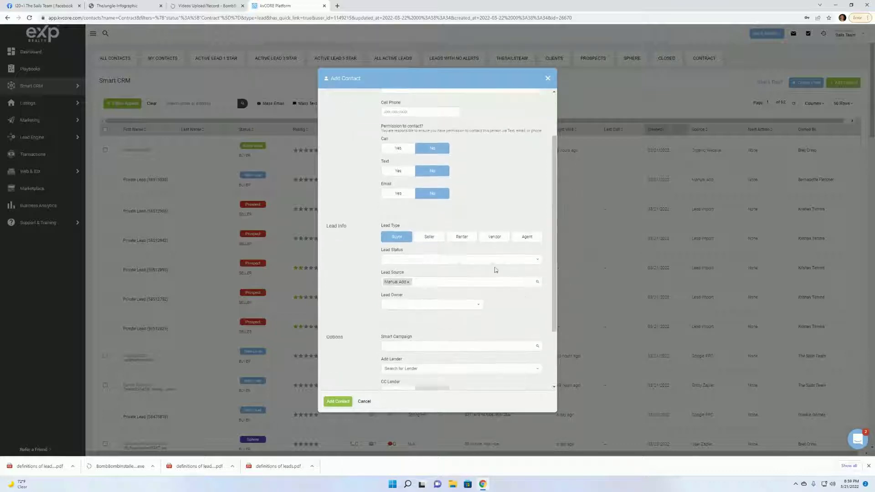
pyautogui.click(491, 259)
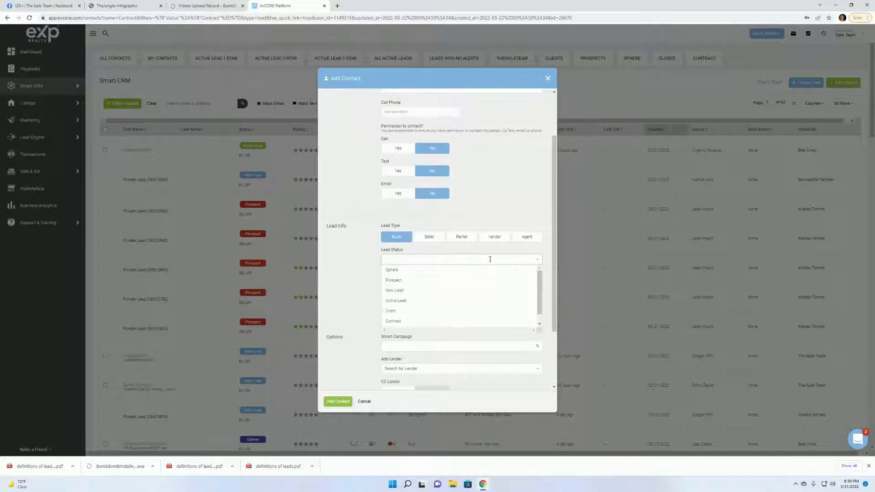
pyautogui.click(416, 292)
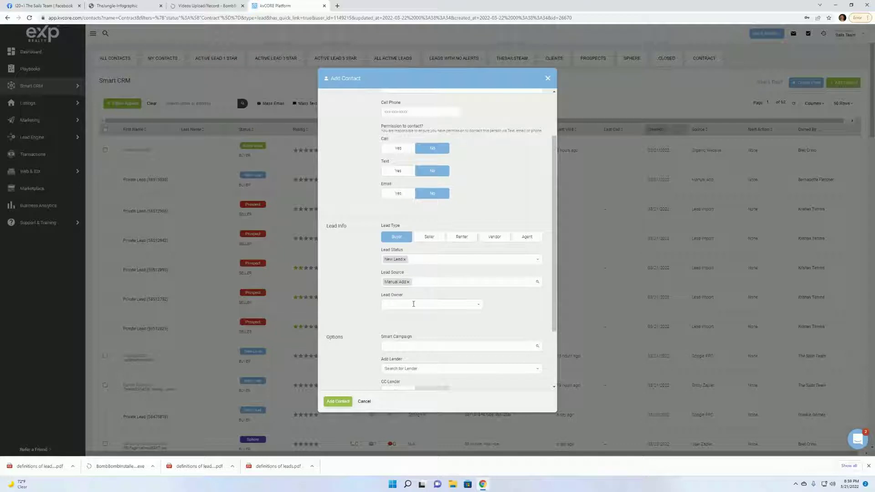
pyautogui.click(417, 304)
pyautogui.scroll(-3, 419, 331)
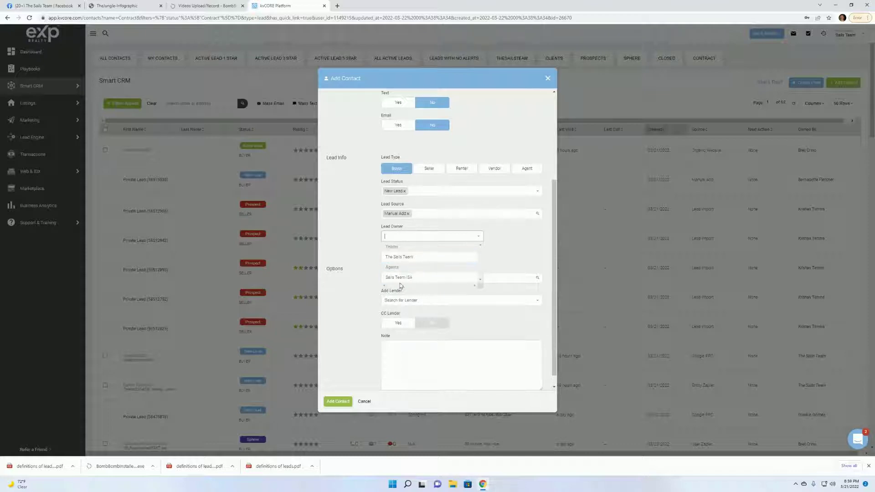
pyautogui.click(513, 239)
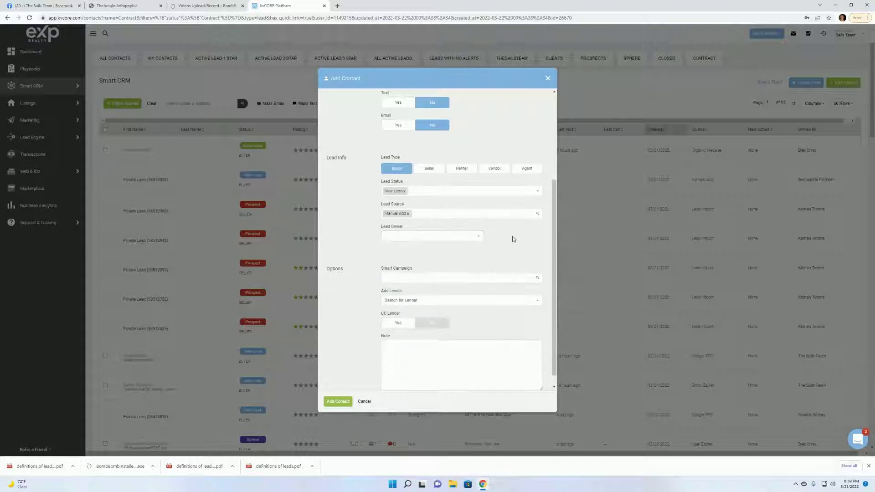
# Choose the BB - Lead Form Campaign smart campaign, then close the Add Contact form.
pyautogui.click(449, 278)
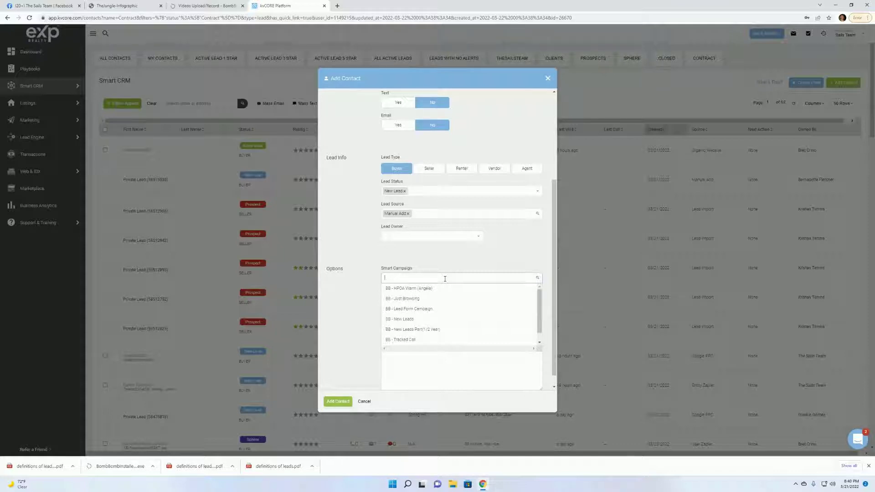
pyautogui.click(422, 314)
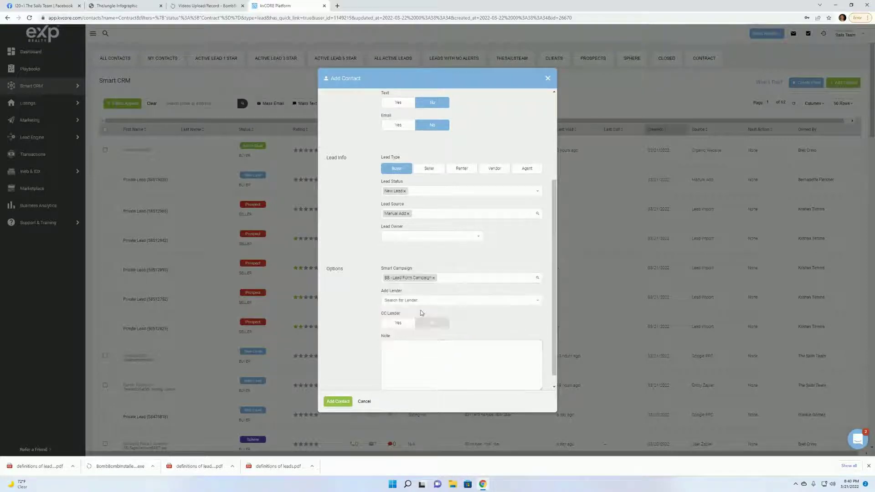
pyautogui.scroll(-1, 484, 277)
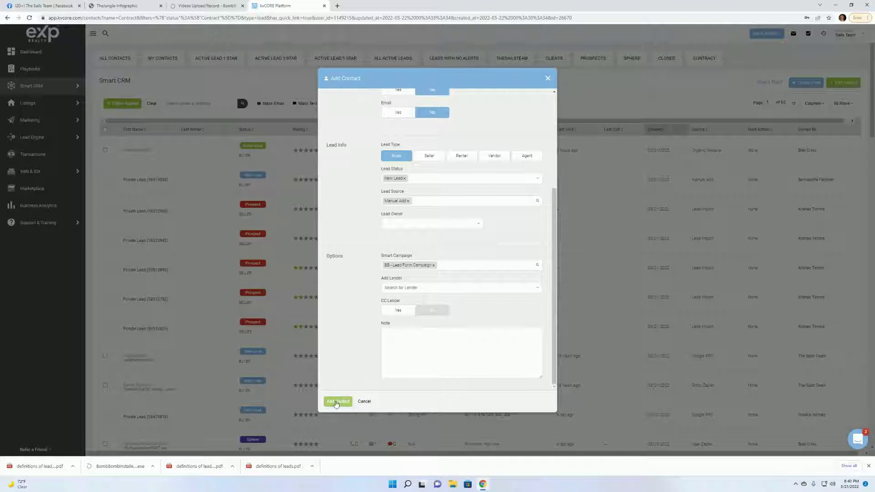
pyautogui.click(548, 79)
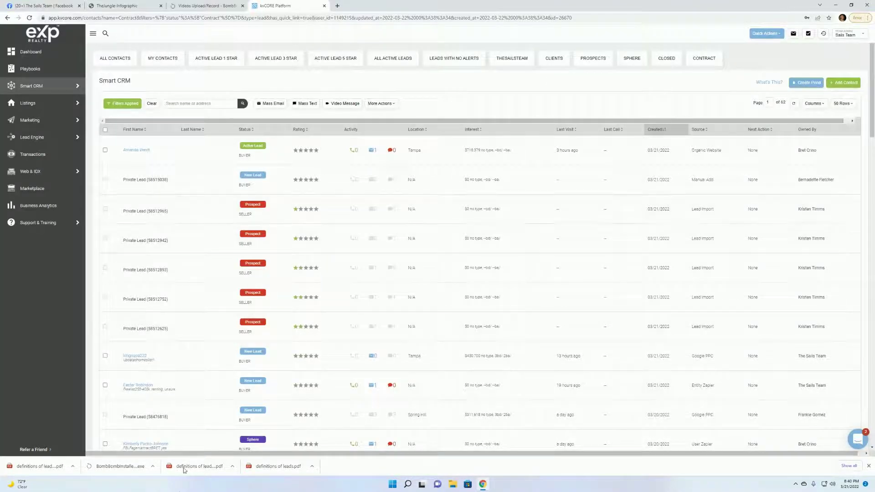
# Tag the first contact with the #Opcity hashtag.
pyautogui.click(134, 152)
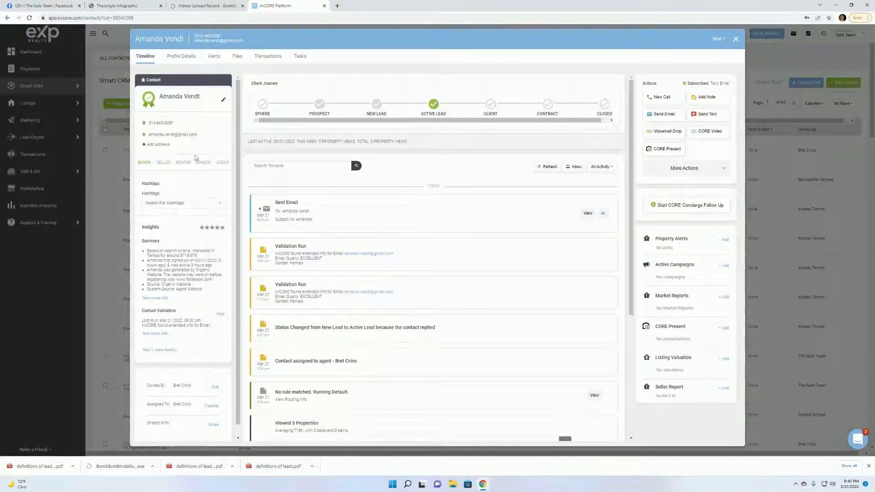
pyautogui.click(163, 204)
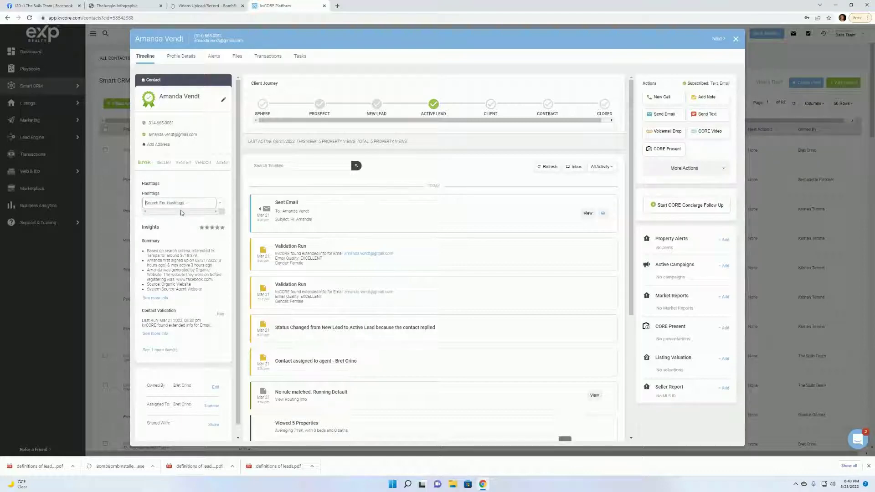
pyautogui.write('opcty')
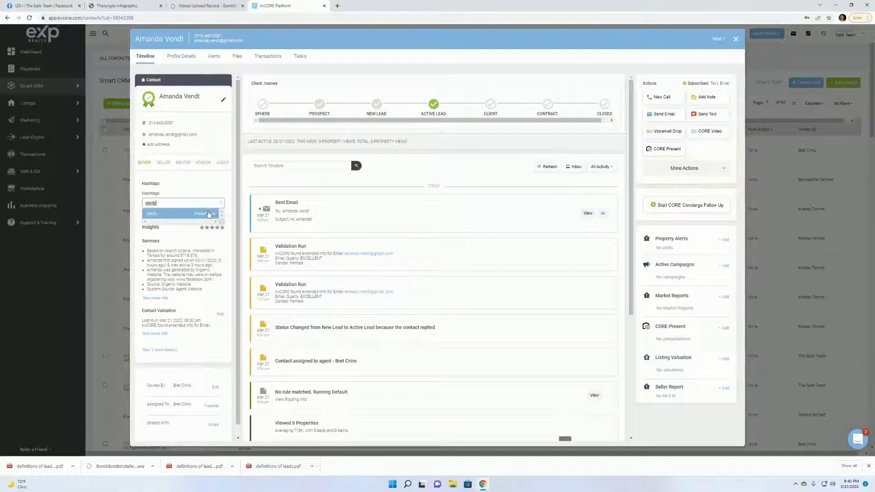
pyautogui.click(181, 214)
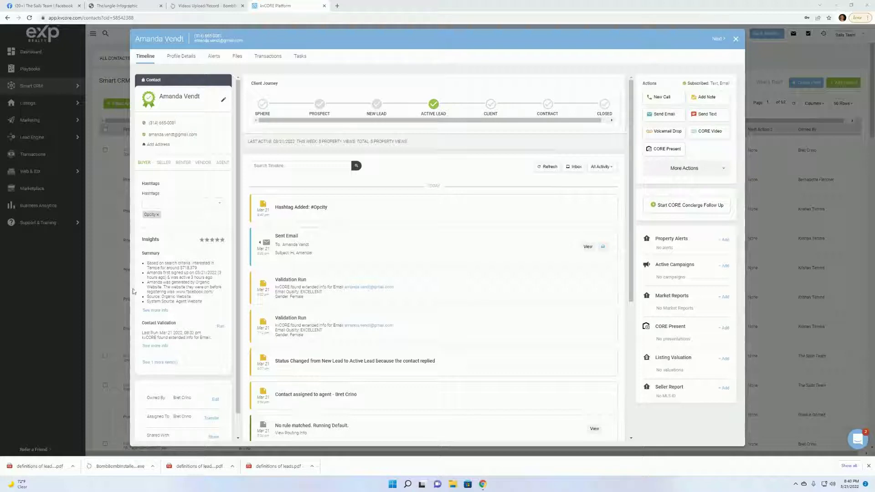
# Remove the #Opcity hashtag again and close the contact's detail panel.
pyautogui.click(157, 215)
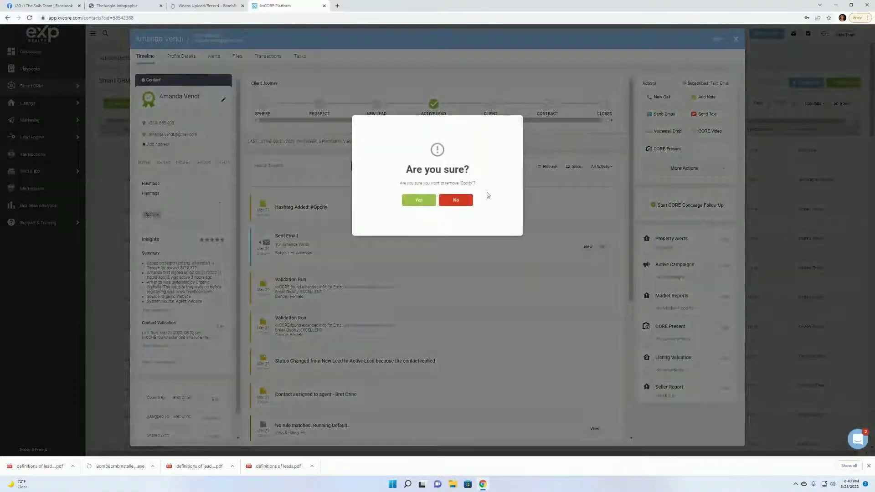
pyautogui.click(415, 200)
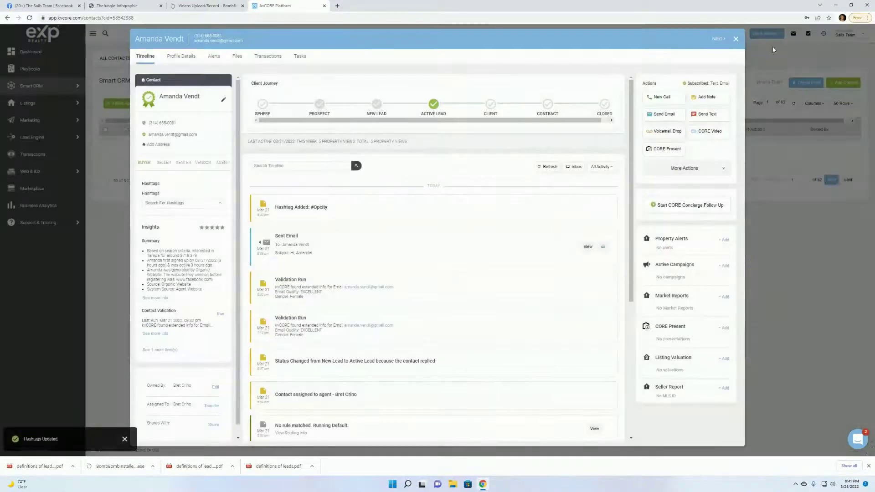
pyautogui.click(736, 40)
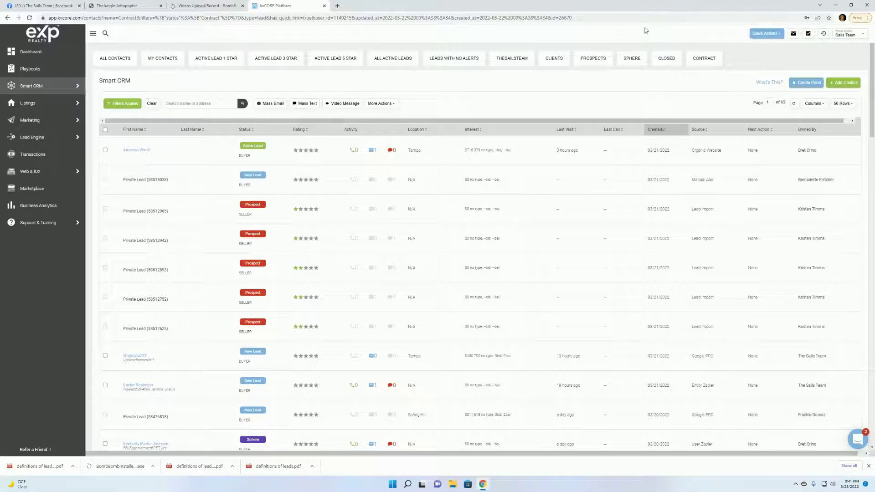
# Clear the contact filters and add the Opcity hashtag under Contact Details.
pyautogui.click(131, 60)
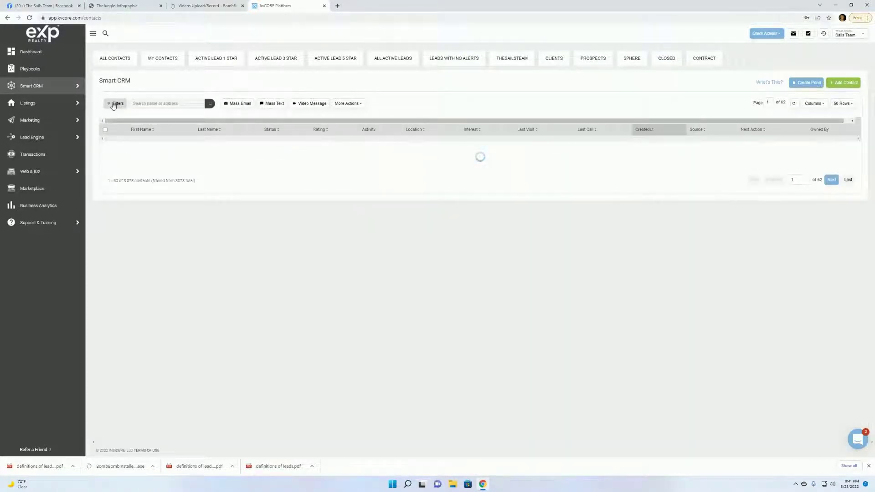
pyautogui.click(115, 104)
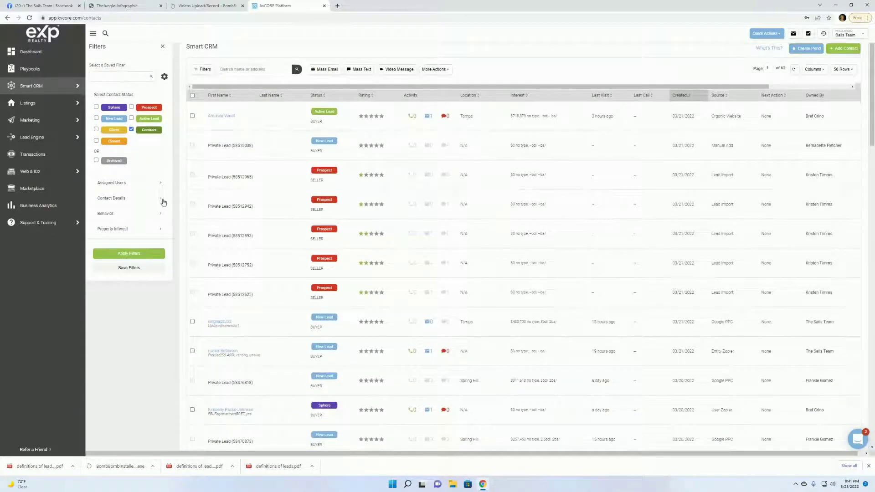
pyautogui.click(160, 214)
pyautogui.scroll(-3, 161, 215)
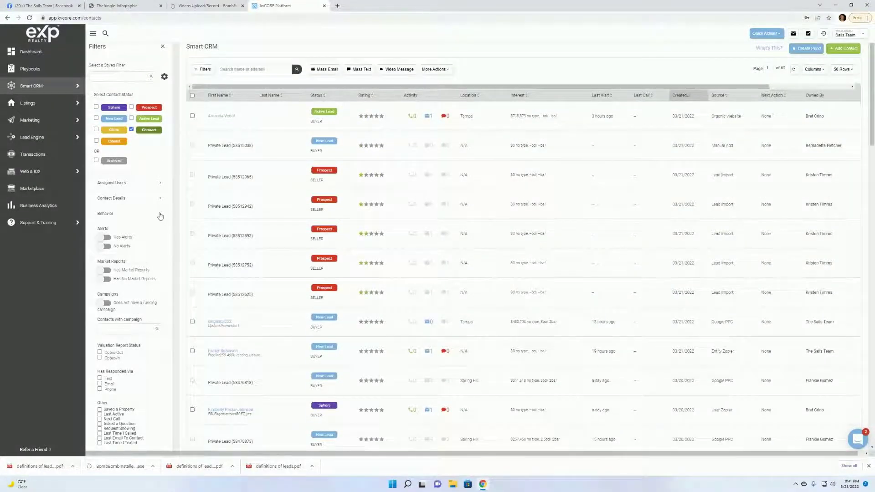
pyautogui.click(160, 216)
pyautogui.click(160, 198)
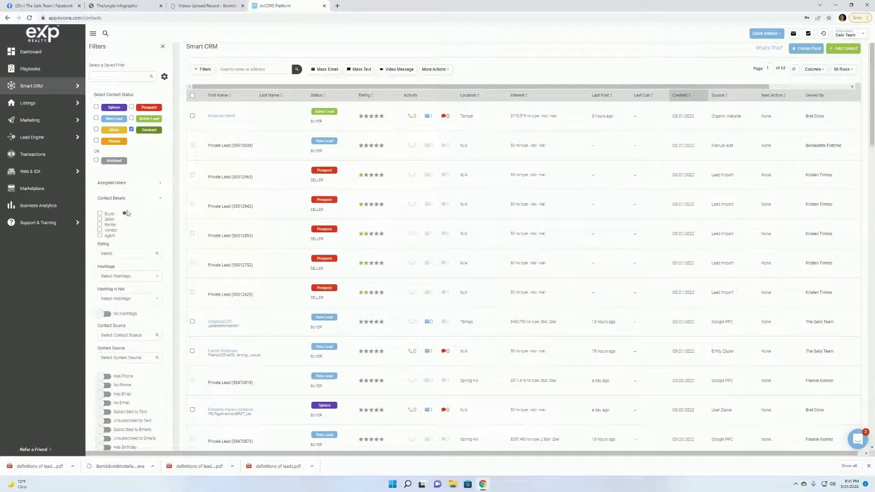
pyautogui.scroll(-1, 163, 245)
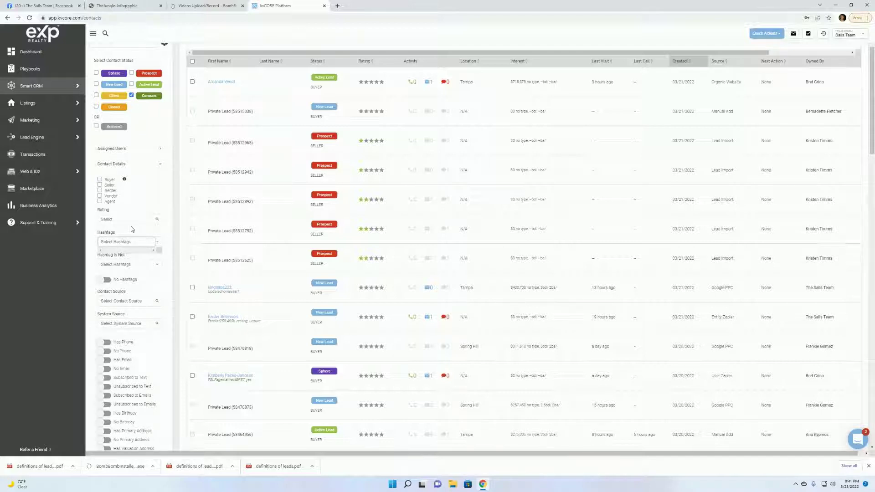
pyautogui.write('op')
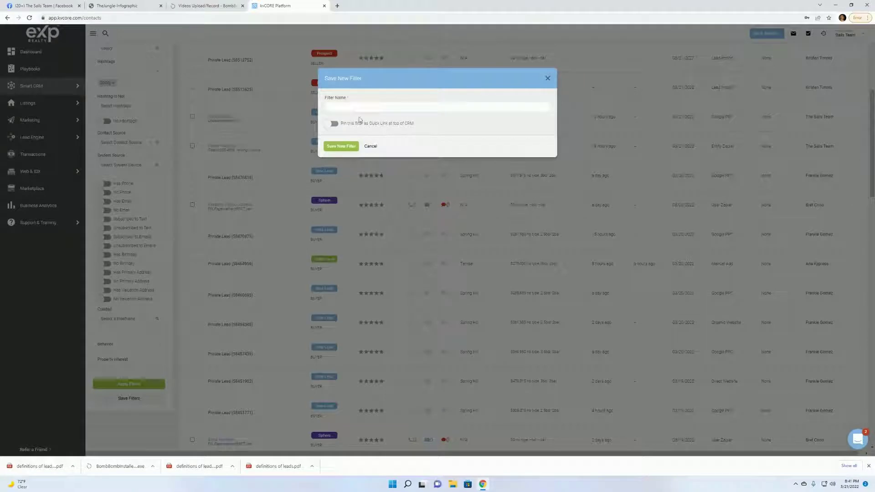
# Save the hashtag filter as 'Opcity', pinned as a quick link.
pyautogui.click(362, 107)
pyautogui.write('Opp')
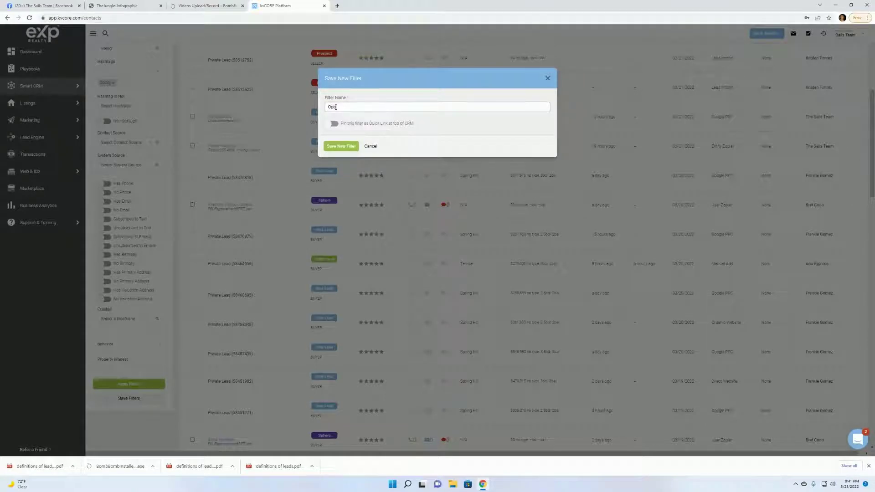
pyautogui.click(334, 123)
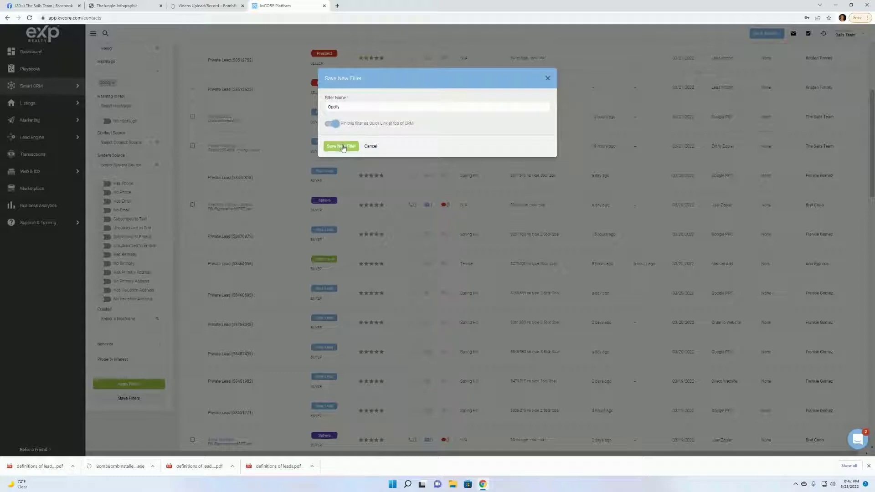
pyautogui.click(342, 147)
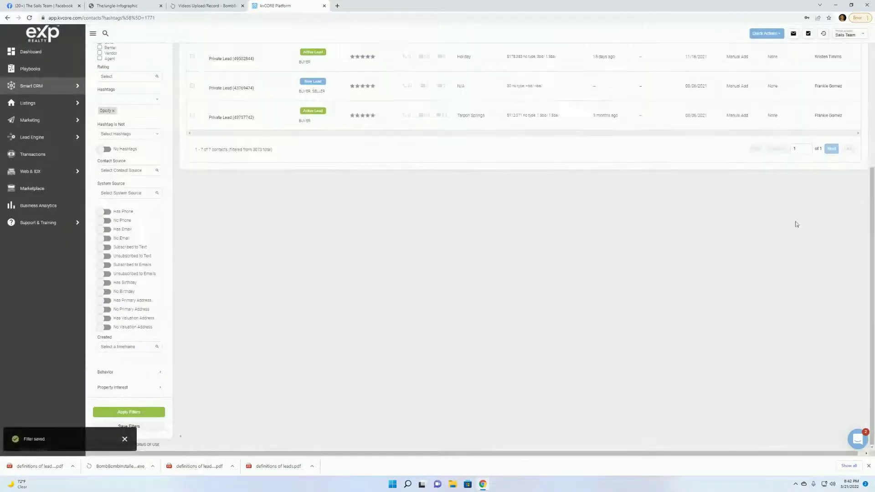
# Check that the new OPCITY quick-link tab lists 7 contacts.
pyautogui.scroll(4, 783, 220)
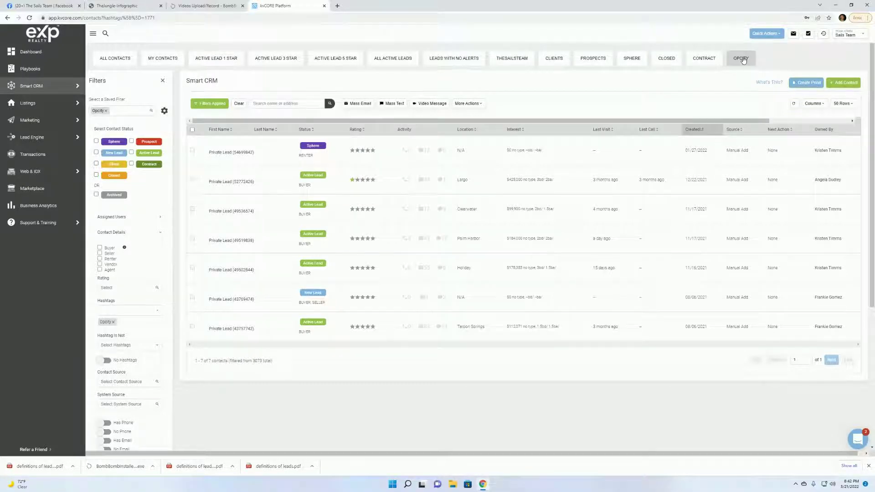
pyautogui.click(743, 61)
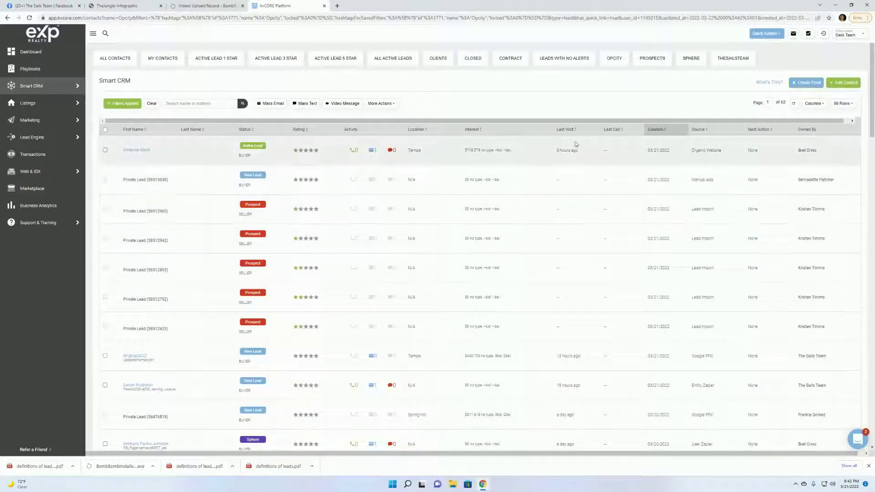
pyautogui.click(623, 61)
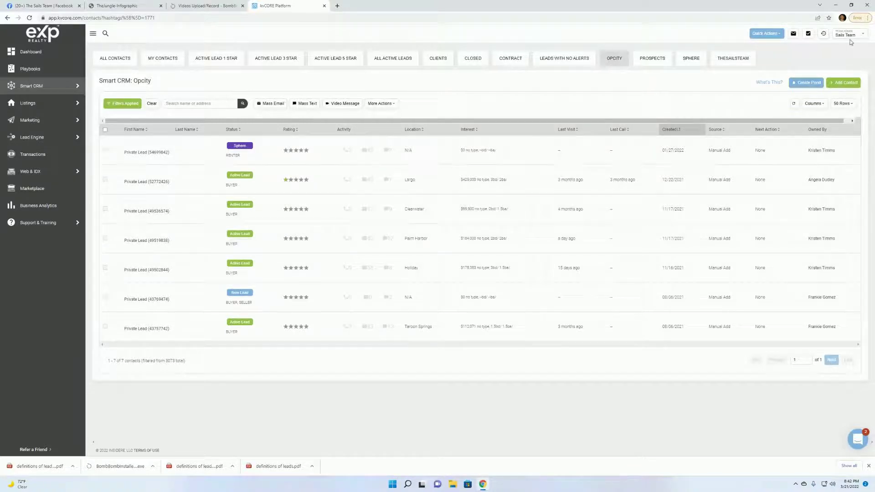
# Log out and sign in to the other agent account with its e-mail and password.
pyautogui.click(863, 36)
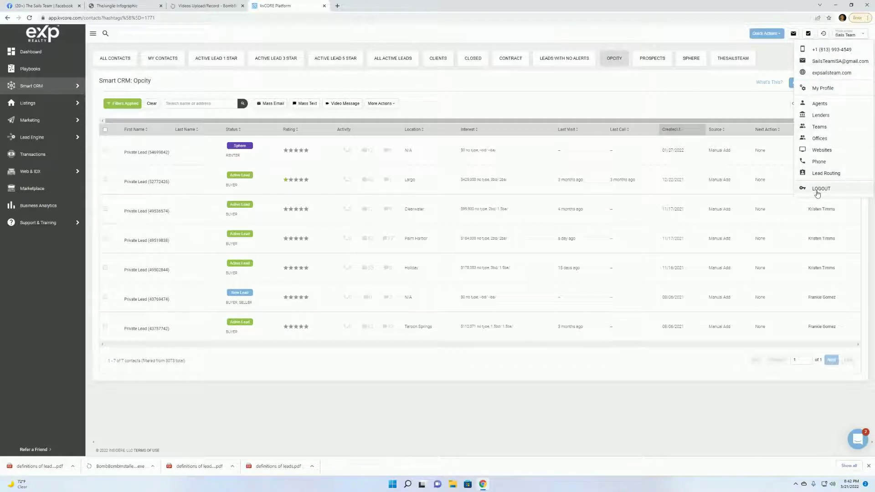
pyautogui.click(821, 189)
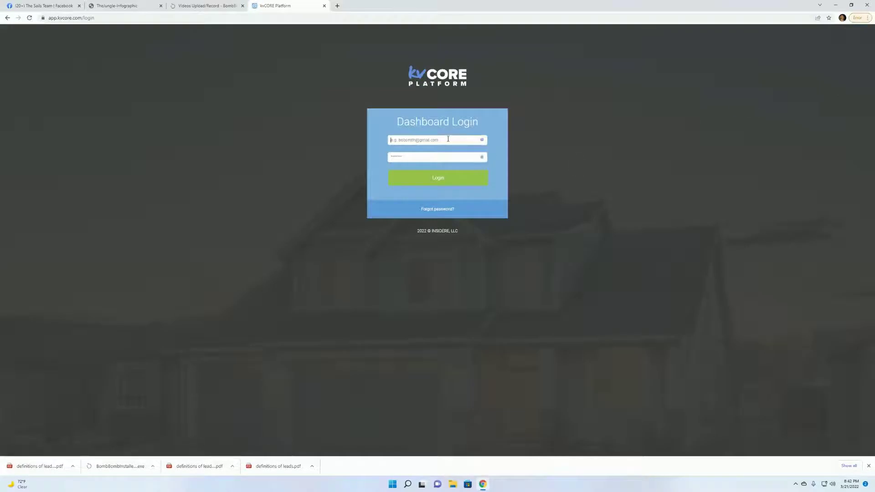
pyautogui.click(442, 141)
pyautogui.click(408, 159)
pyautogui.write('a')
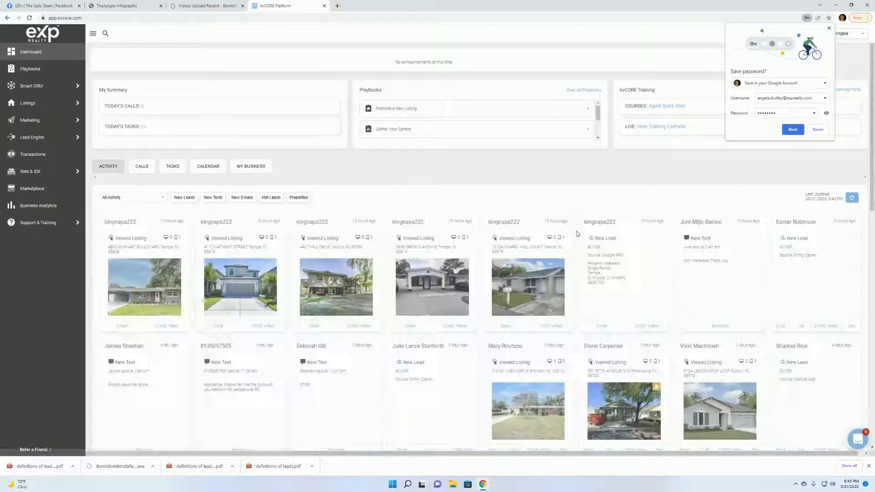
# In the second account, go to All Contacts and view the OPCITY tab's single contact.
pyautogui.moveTo(57, 86)
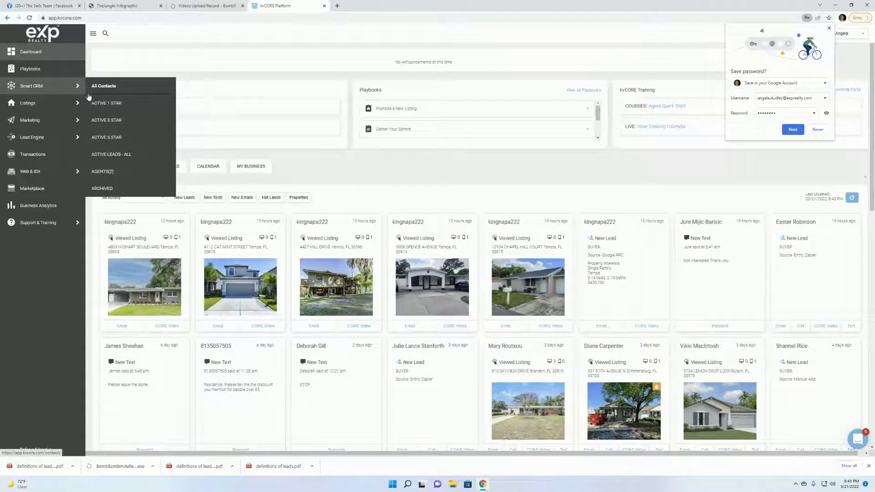
pyautogui.click(108, 87)
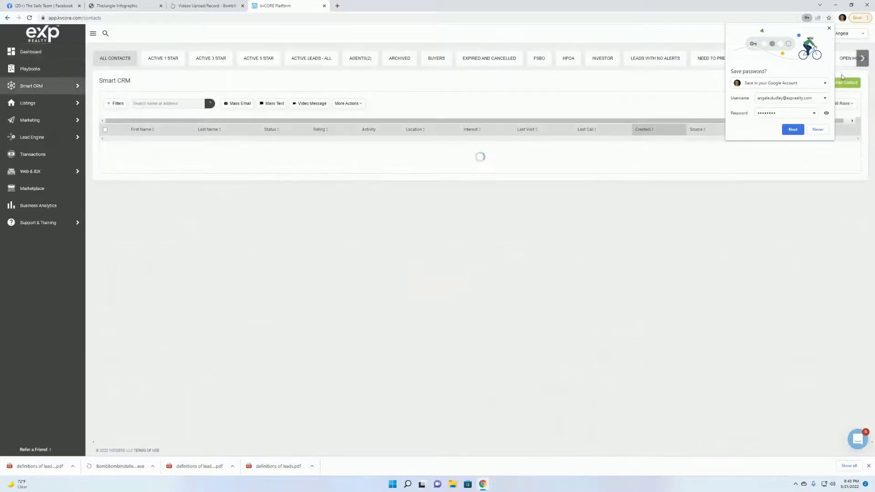
pyautogui.click(829, 28)
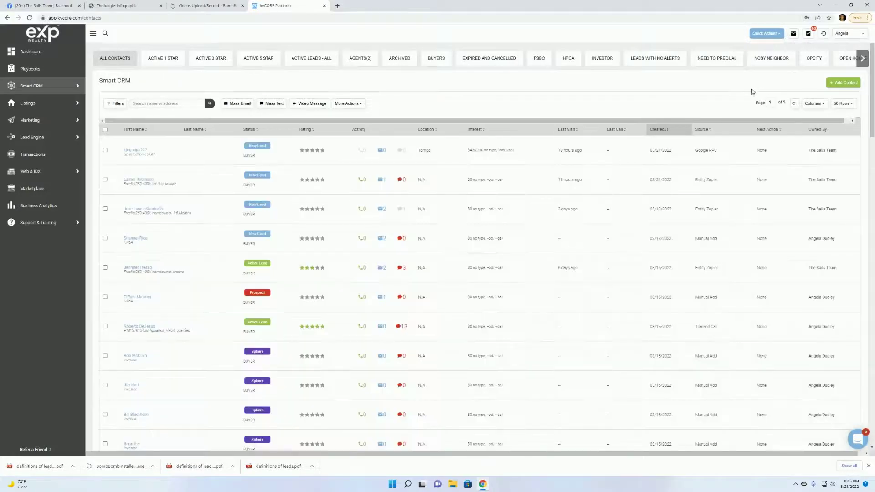
pyautogui.click(815, 60)
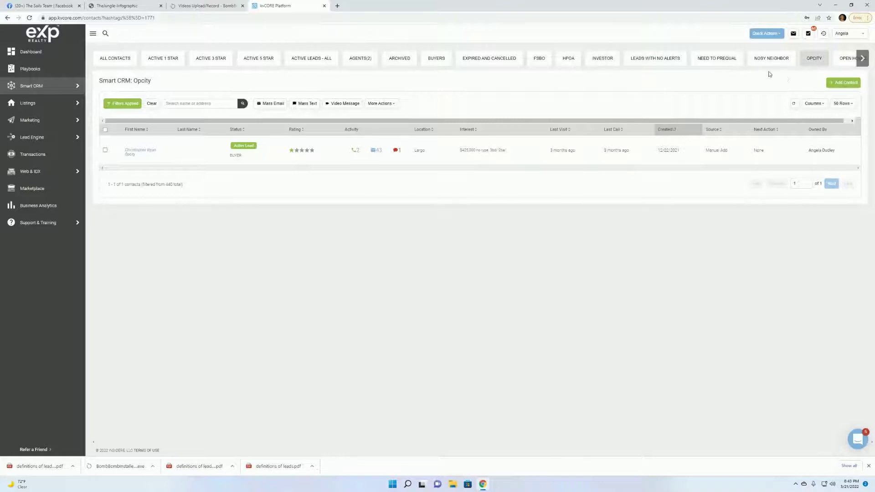
# Shift the quick-link tabs to the end, bringing Pre-qualified Clients through Website into view.
pyautogui.click(863, 58)
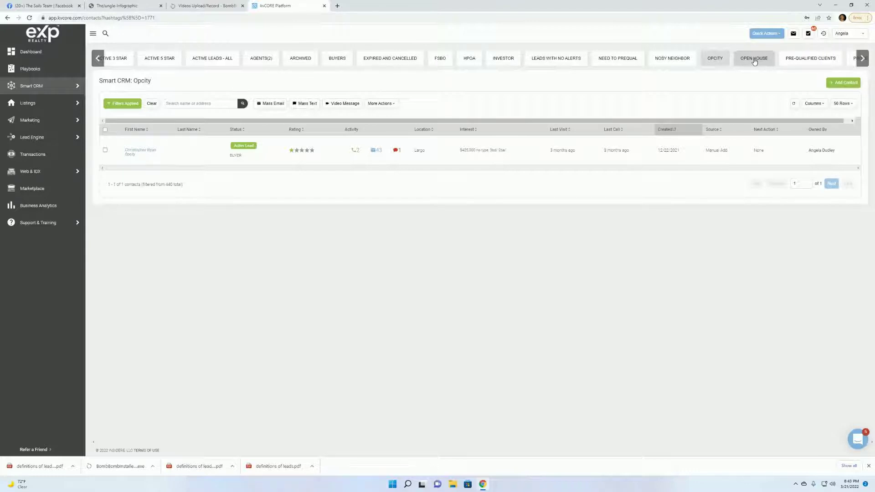
pyautogui.click(862, 59)
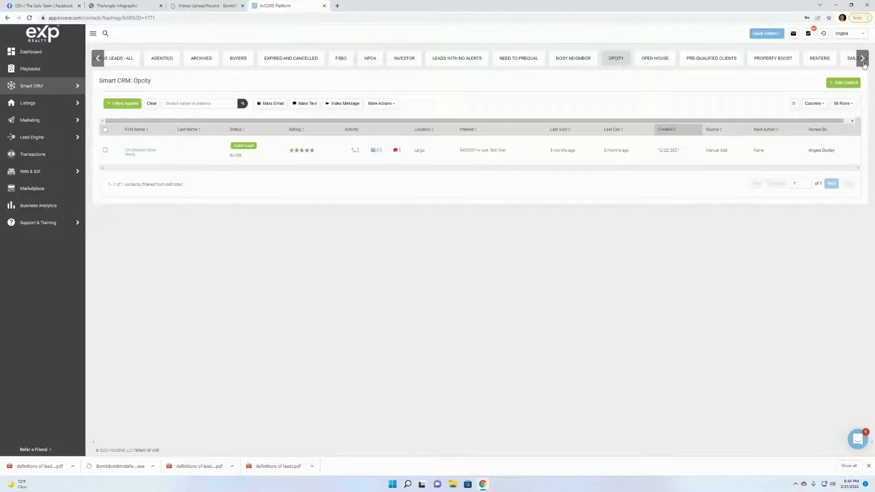
pyautogui.click(864, 62)
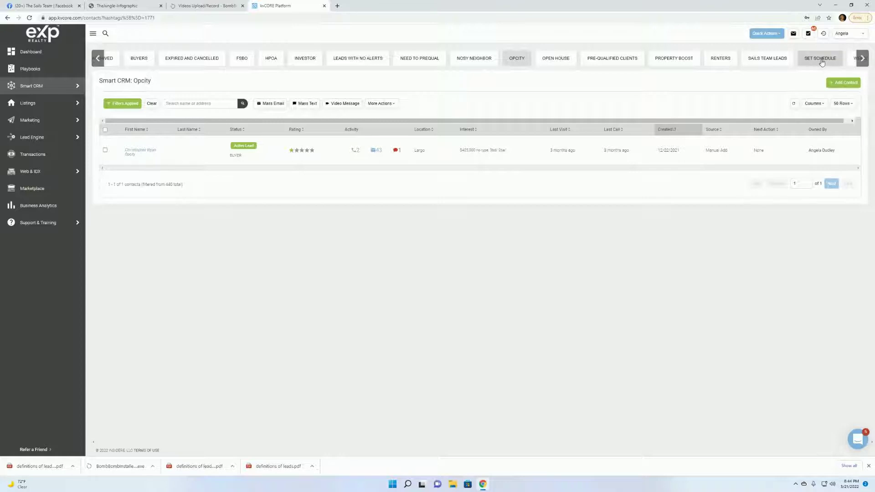
pyautogui.click(863, 58)
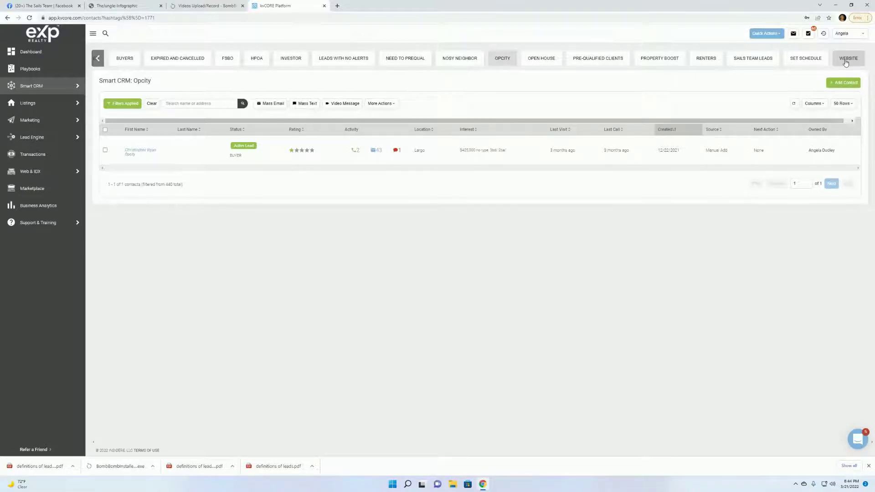
# Open the WEBSITE quick link, which shows no matching contacts, and bring up its filters.
pyautogui.click(845, 63)
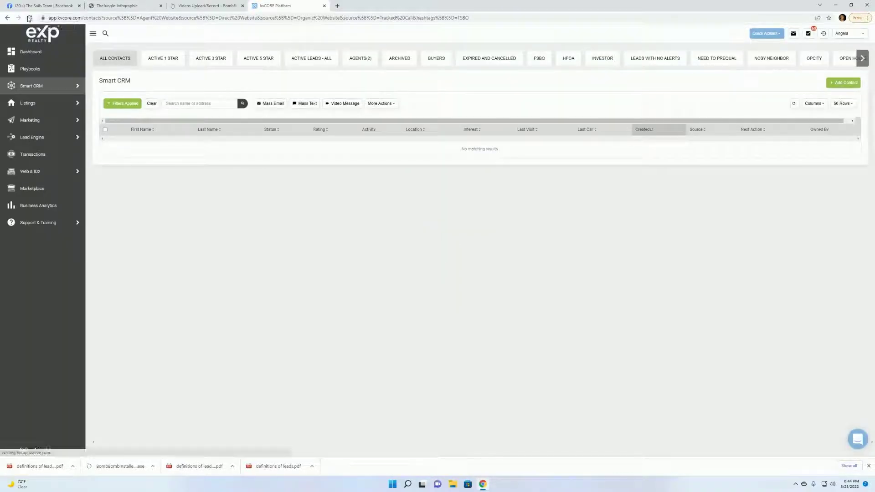
pyautogui.click(157, 61)
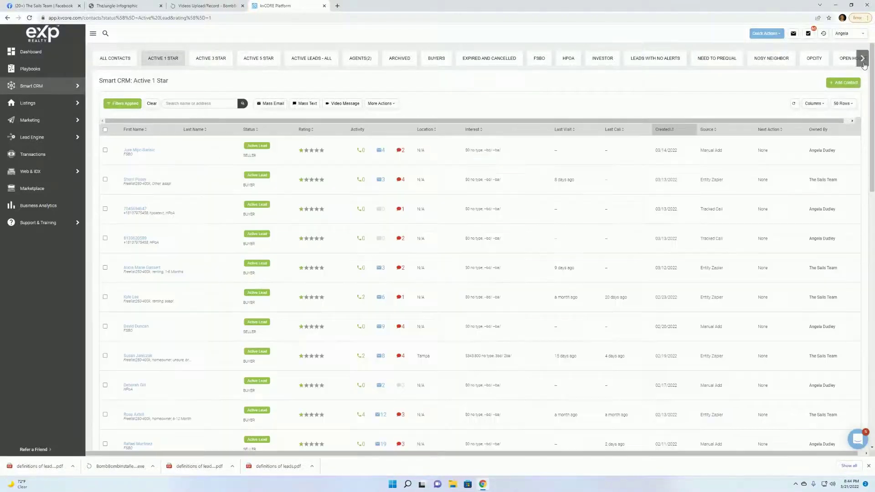
pyautogui.click(863, 59)
pyautogui.click(863, 61)
pyautogui.click(862, 61)
pyautogui.click(847, 63)
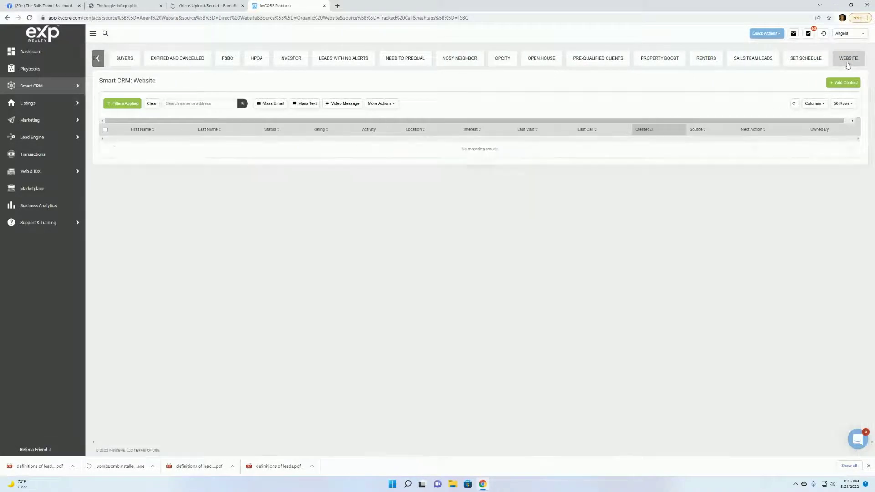
# Review the Website filter's FSBO hashtag and four contact sources, then reapply it.
pyautogui.click(121, 105)
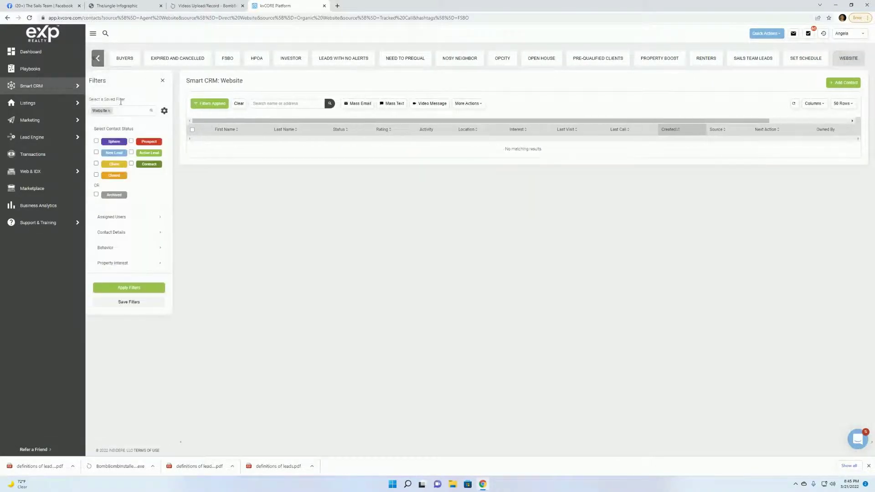
pyautogui.click(160, 234)
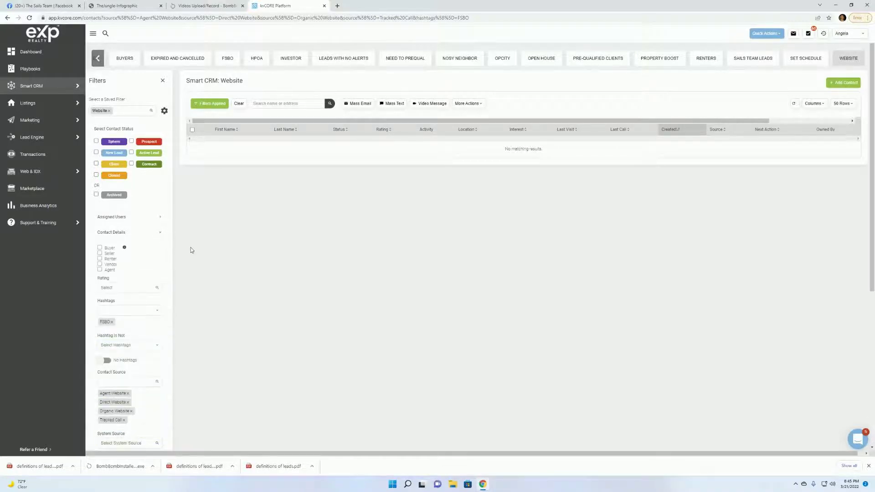
pyautogui.scroll(-3, 191, 249)
pyautogui.scroll(-3, 191, 248)
pyautogui.scroll(-1, 174, 237)
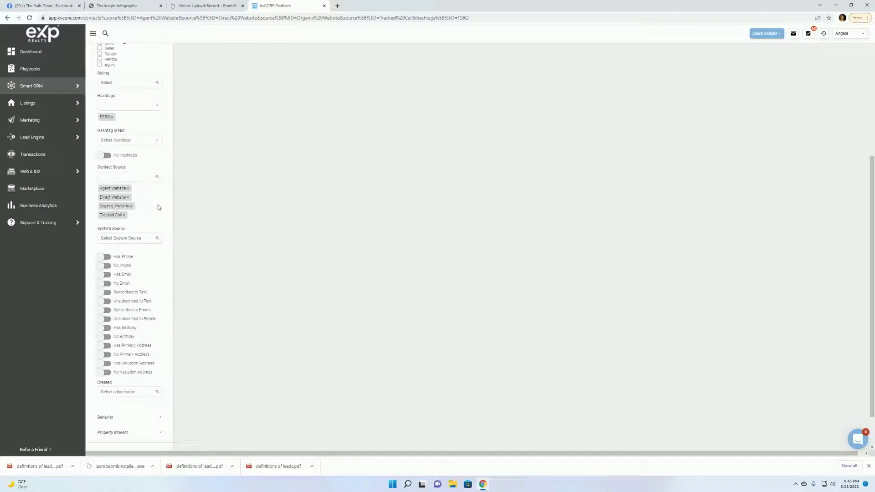
pyautogui.scroll(-1, 163, 206)
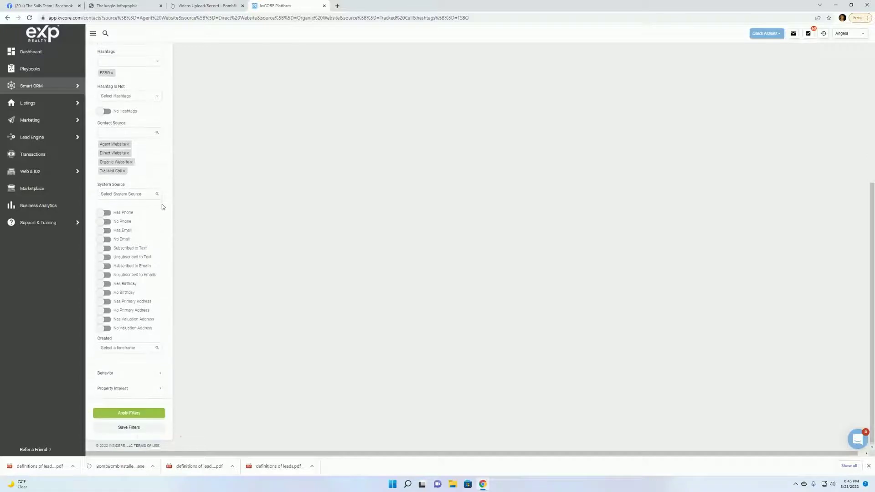
pyautogui.click(134, 413)
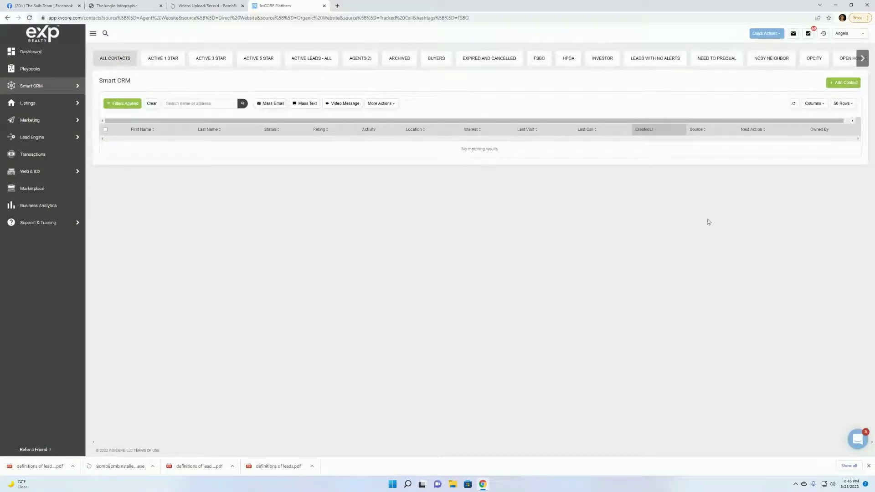
# Compare the Nosy Neighbor, Active 1 Star, Active Leads - All, Expired and Cancelled, and FSBO lists.
pyautogui.click(762, 63)
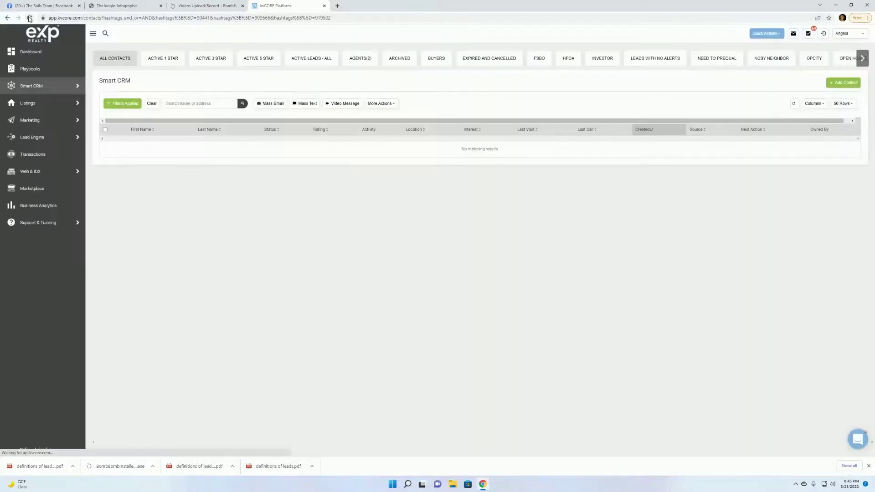
pyautogui.click(133, 104)
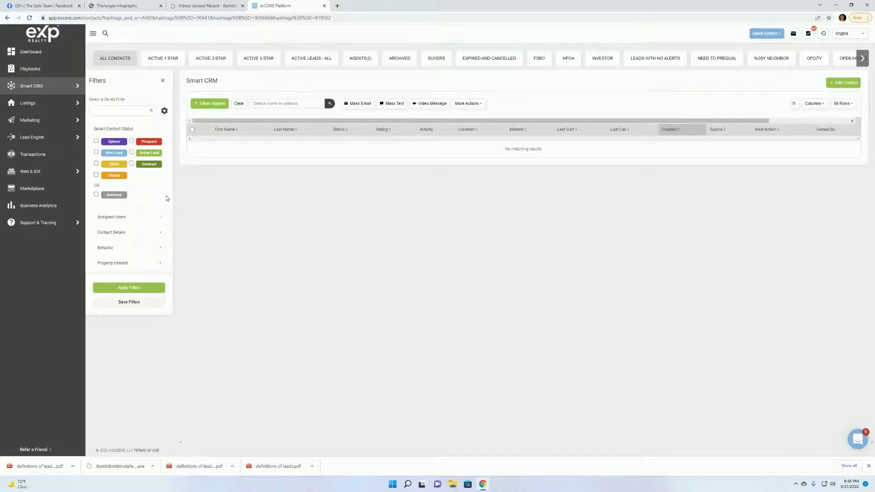
pyautogui.click(165, 63)
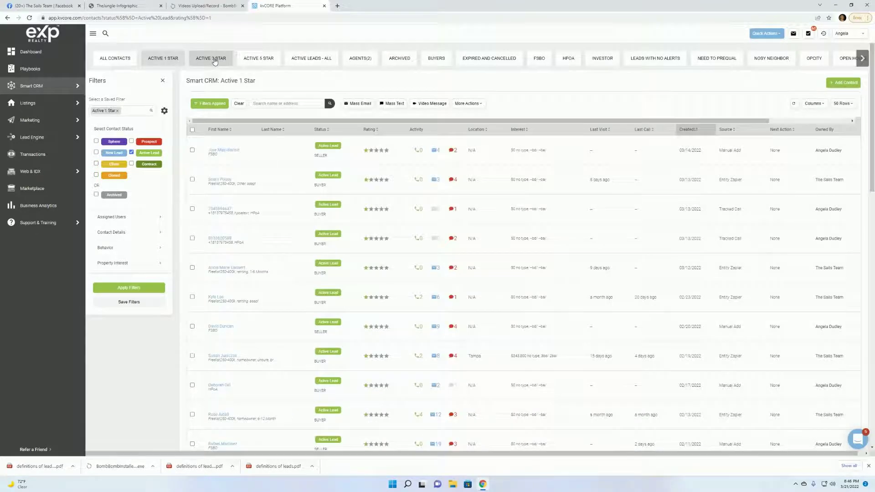
pyautogui.click(311, 58)
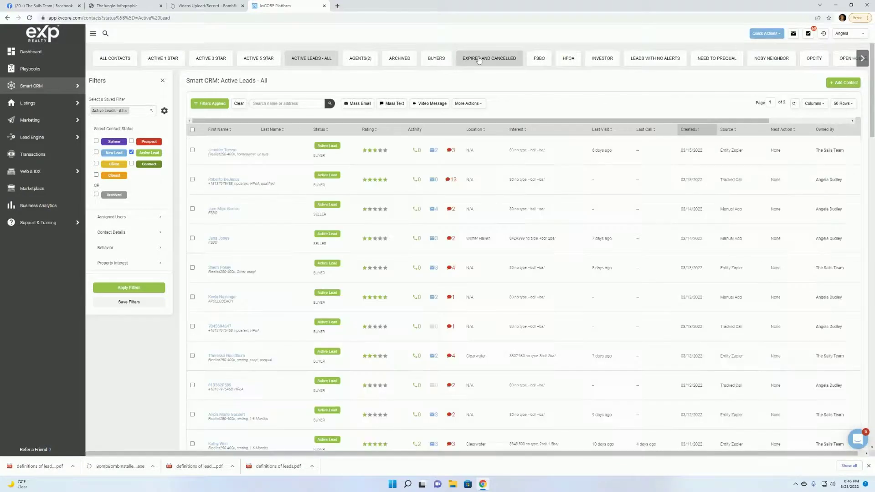
pyautogui.click(478, 60)
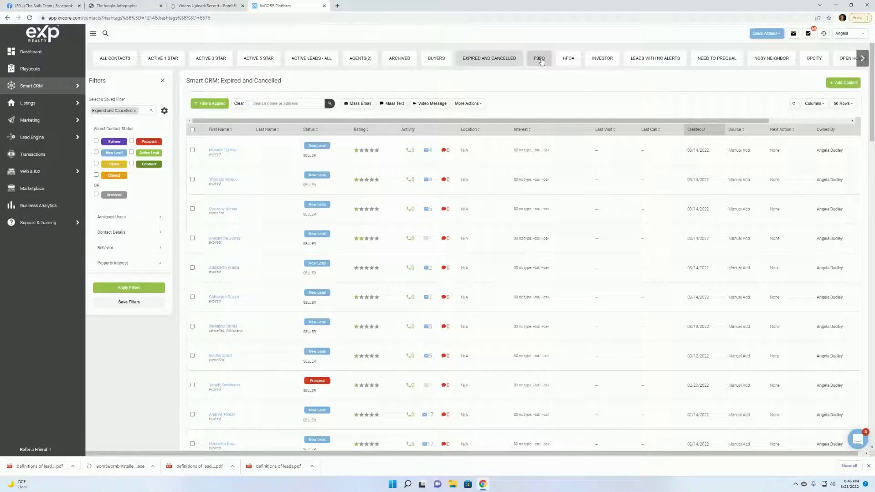
pyautogui.click(541, 59)
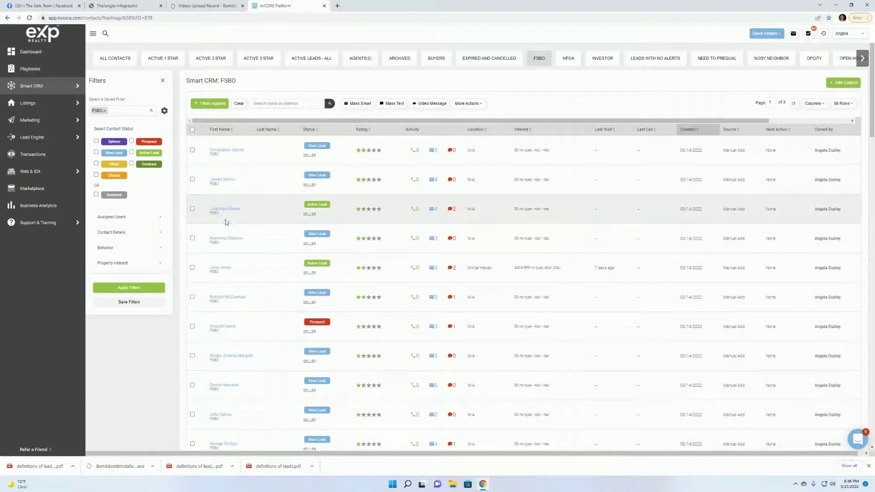
# Review Need To Prequal's four contacts, then return to Nosy Neighbor's empty list.
pyautogui.scroll(-12, 227, 233)
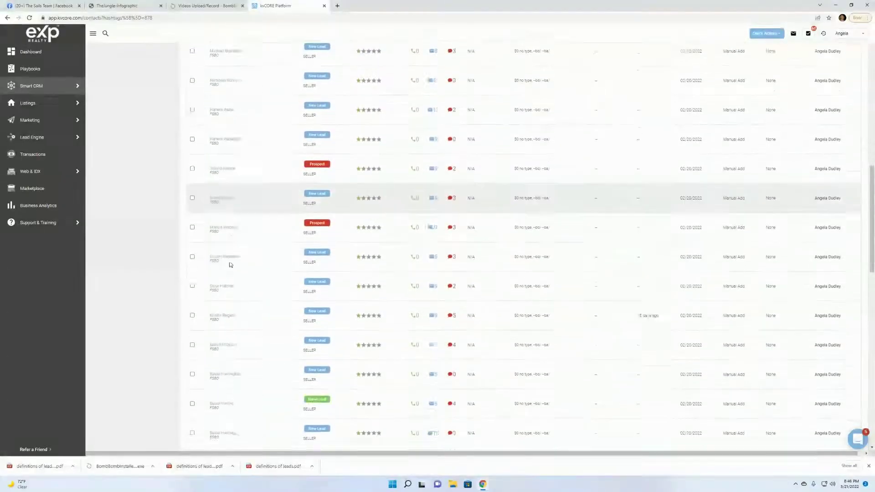
pyautogui.scroll(-15, 230, 264)
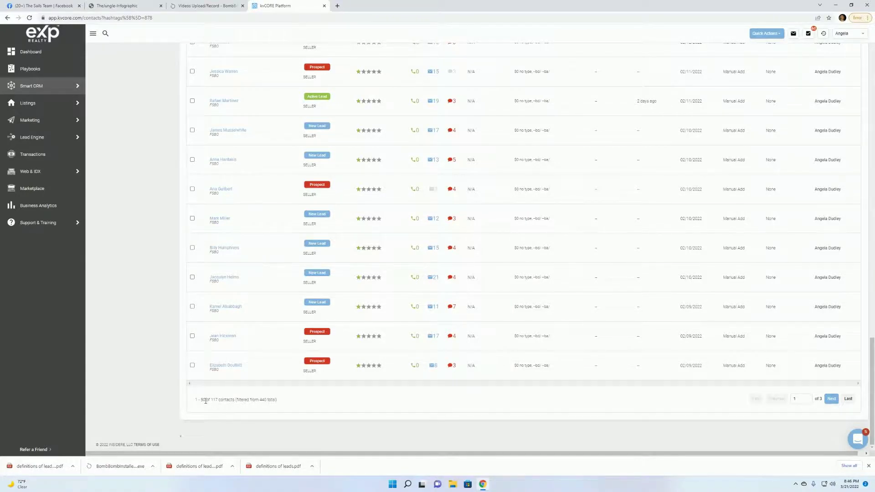
pyautogui.scroll(10, 385, 395)
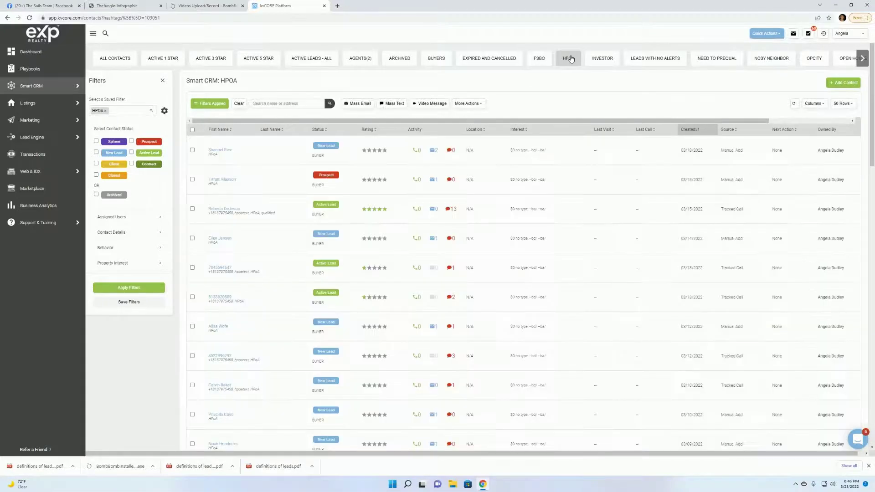
pyautogui.scroll(-6, 324, 197)
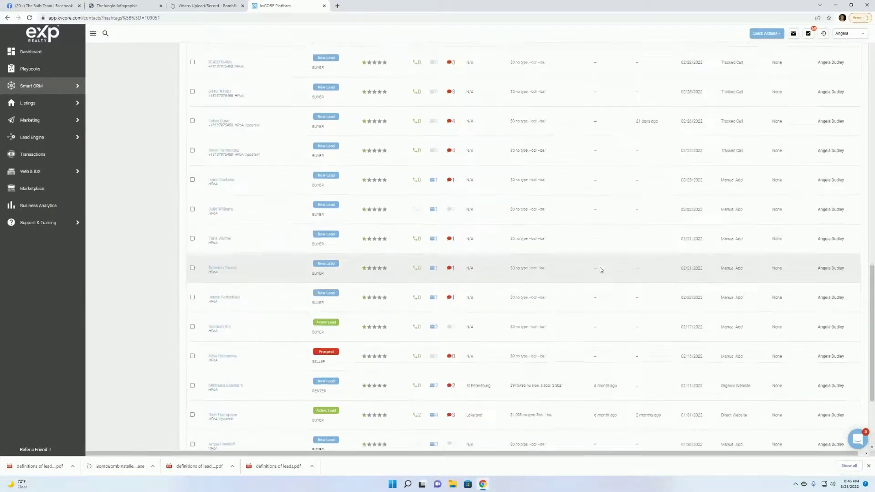
pyautogui.scroll(7, 592, 255)
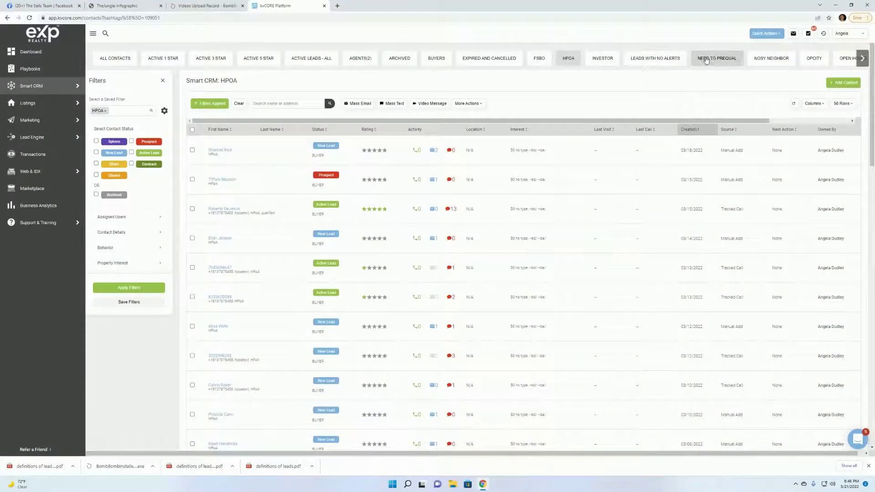
pyautogui.click(714, 59)
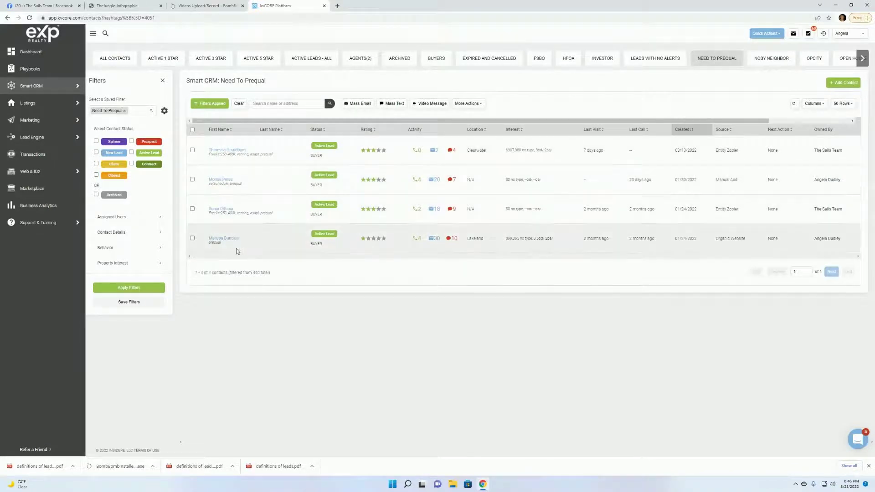
pyautogui.click(863, 59)
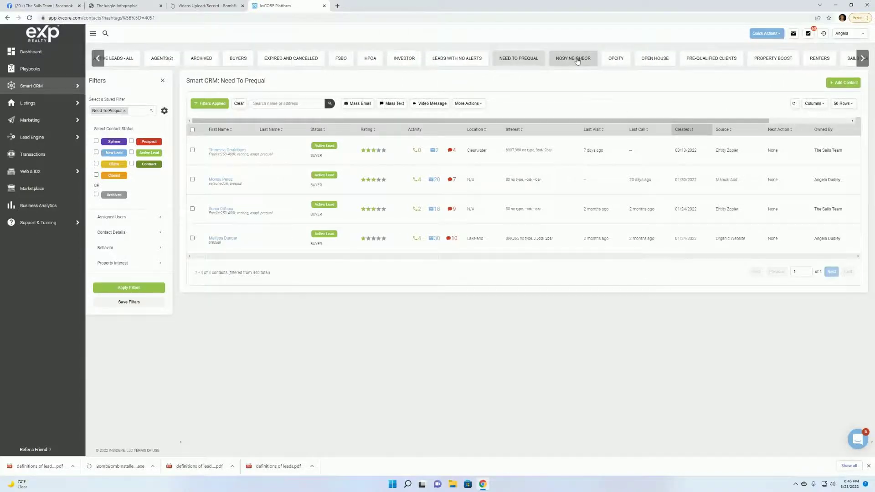
pyautogui.click(577, 60)
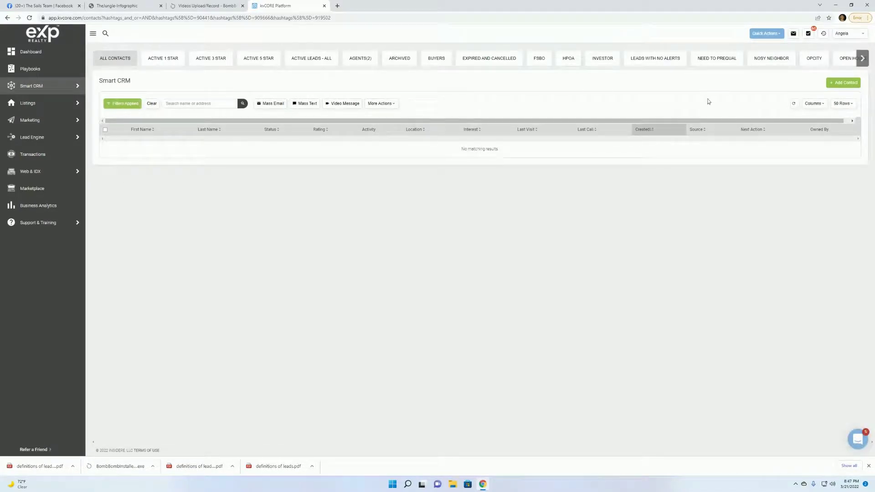
# Reopen the Nosy Neighbor list and expand its Contact Details filters.
pyautogui.click(726, 62)
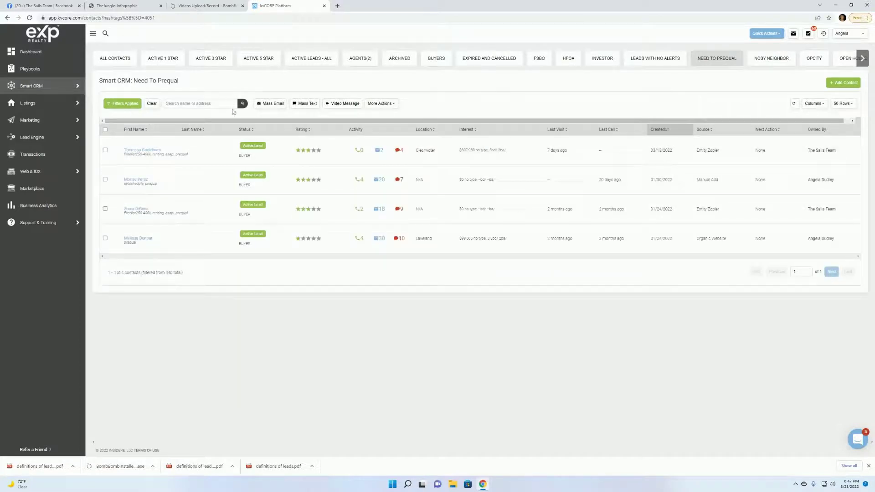
pyautogui.click(770, 63)
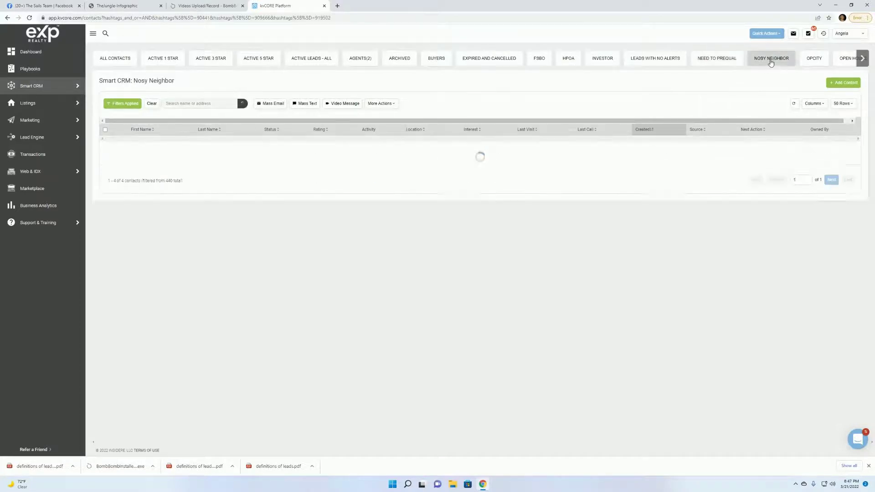
pyautogui.click(126, 106)
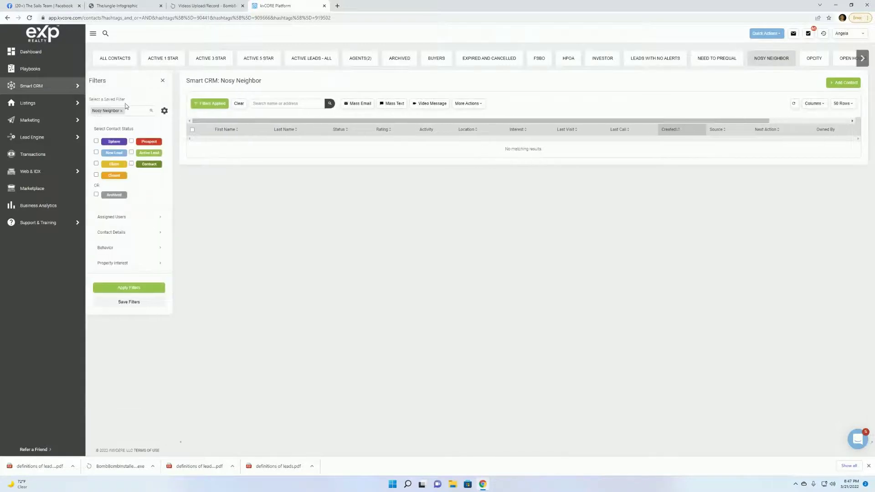
pyautogui.click(160, 233)
pyautogui.scroll(-3, 163, 233)
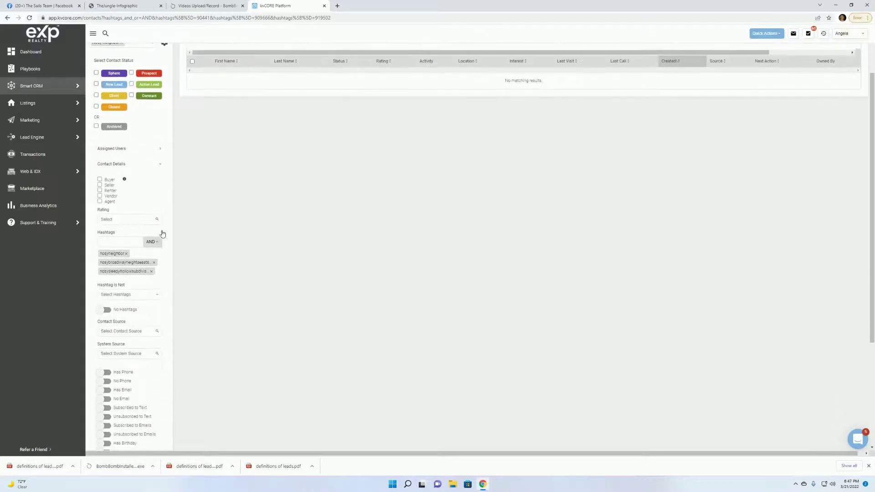
pyautogui.scroll(-1, 164, 232)
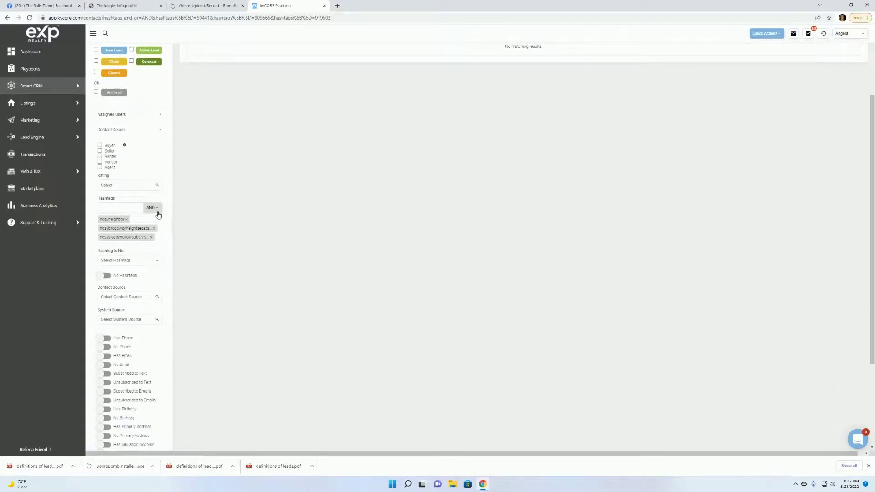
# Switch hashtag matching from AND to OR and apply, listing 10 contacts.
pyautogui.click(153, 208)
pyautogui.click(155, 231)
pyautogui.scroll(-3, 201, 207)
pyautogui.scroll(-2, 203, 207)
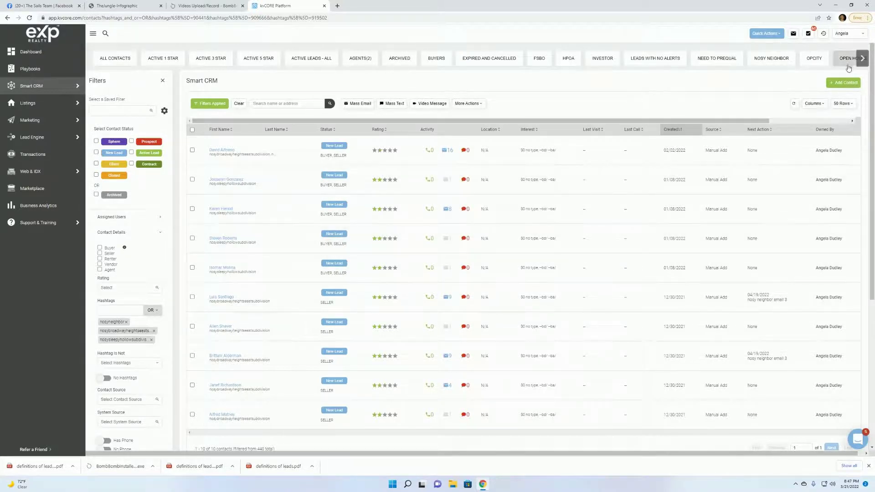
pyautogui.scroll(-5, 412, 216)
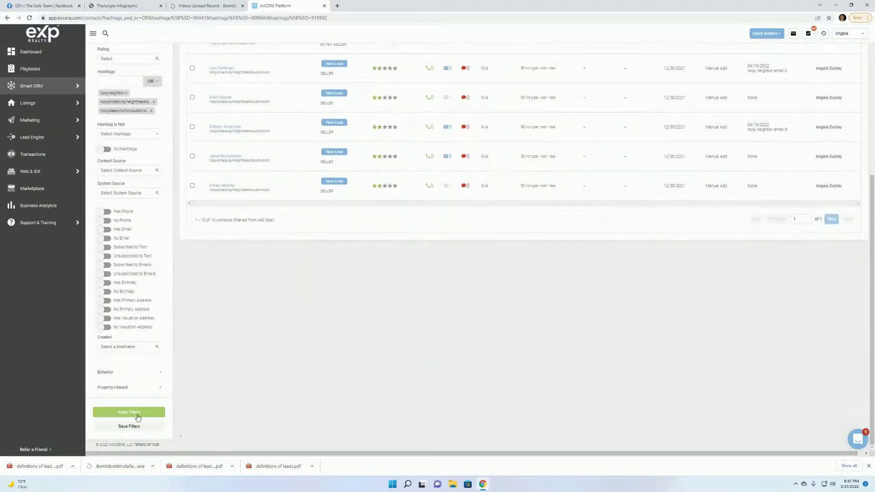
pyautogui.click(129, 412)
pyautogui.scroll(5, 595, 293)
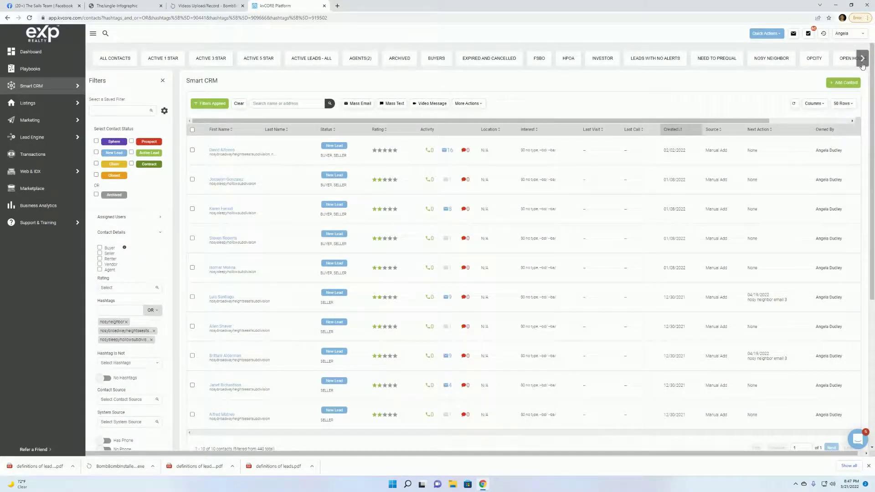
# Move through the Opcity and Open House lists to Pre-qualified Clients.
pyautogui.click(863, 65)
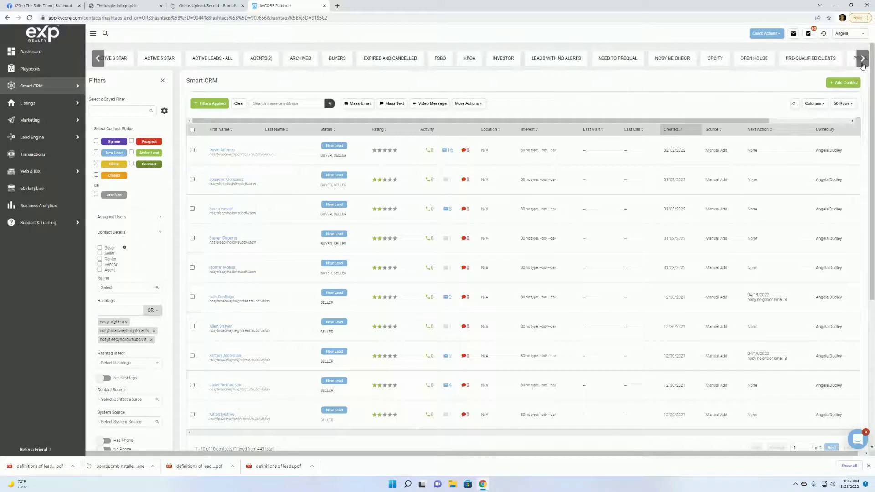
pyautogui.click(710, 63)
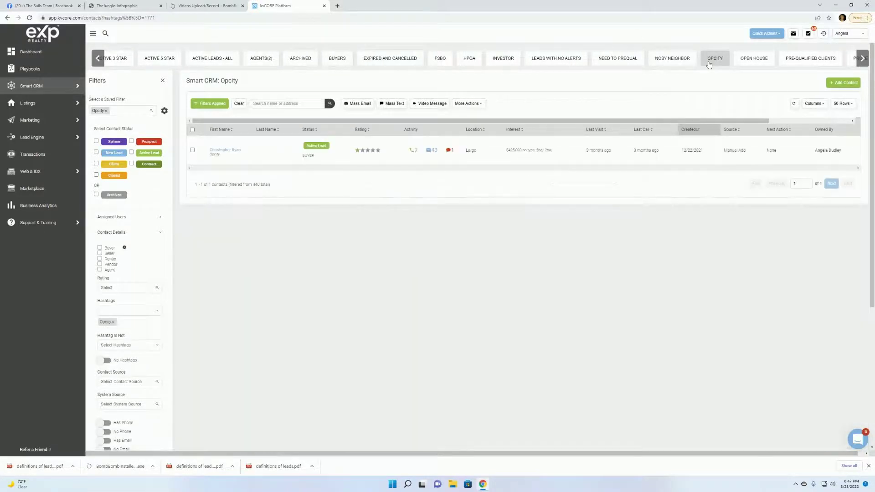
pyautogui.click(755, 61)
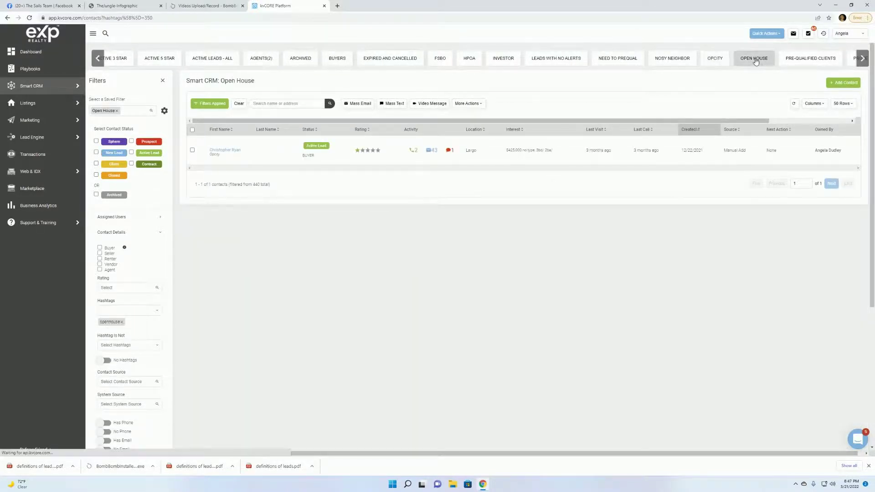
pyautogui.click(806, 62)
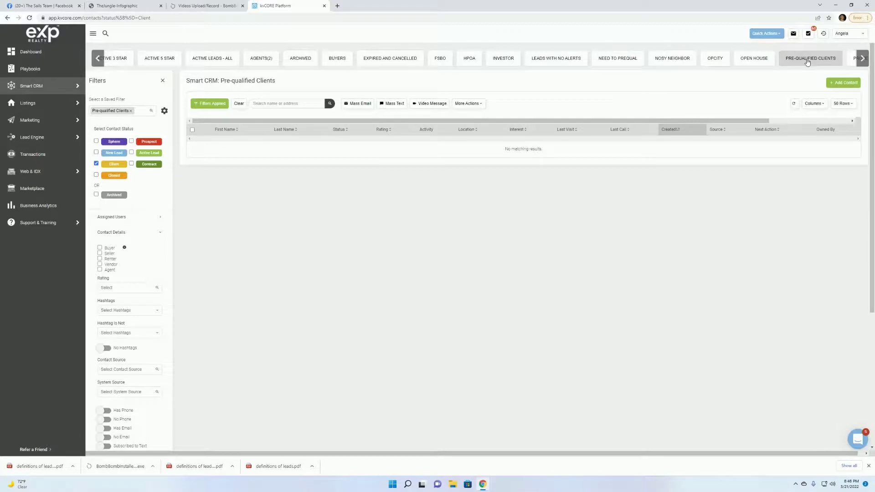
pyautogui.scroll(-2, 195, 252)
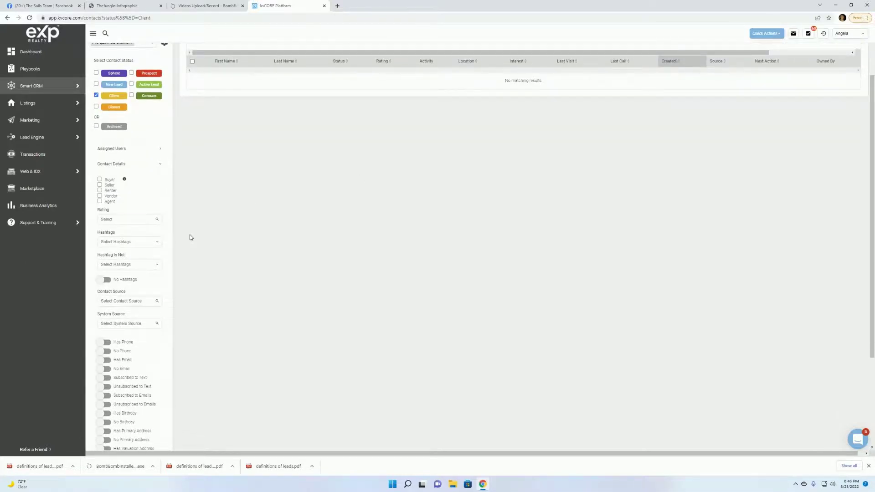
pyautogui.scroll(2, 190, 237)
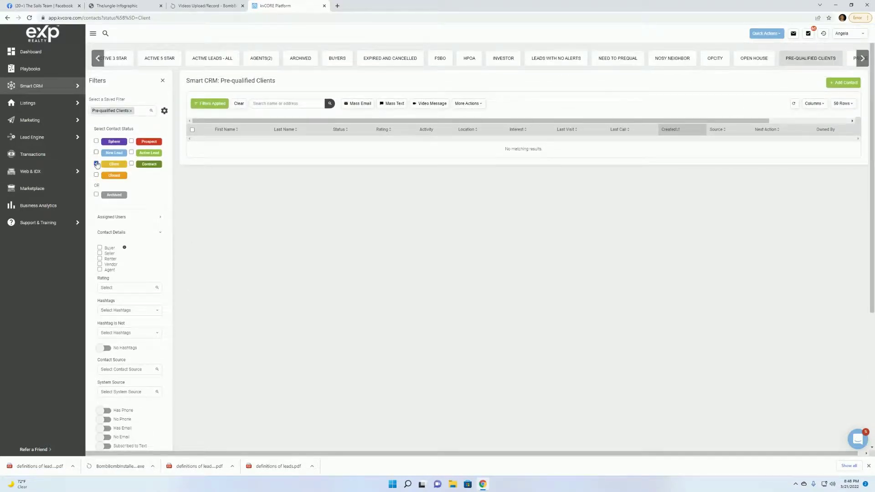
# Remove the Client status condition from the Pre-qualified Clients filter.
pyautogui.click(96, 164)
pyautogui.scroll(-1, 285, 238)
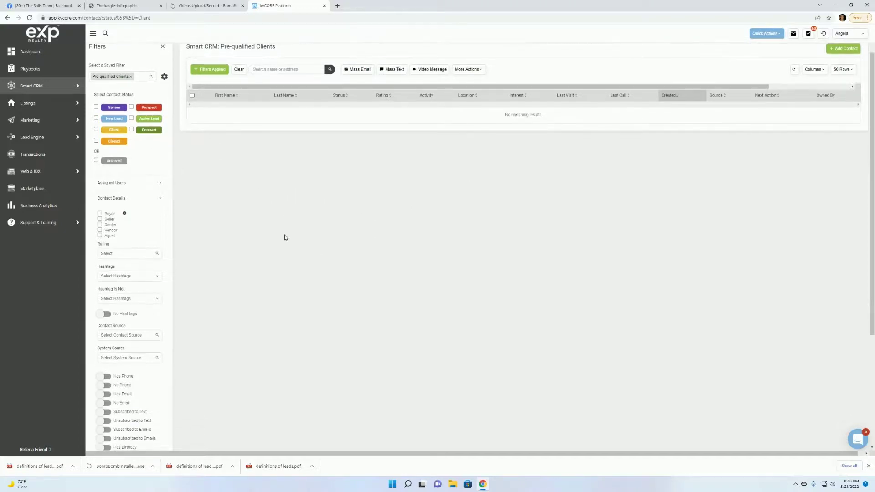
pyautogui.scroll(-3, 250, 273)
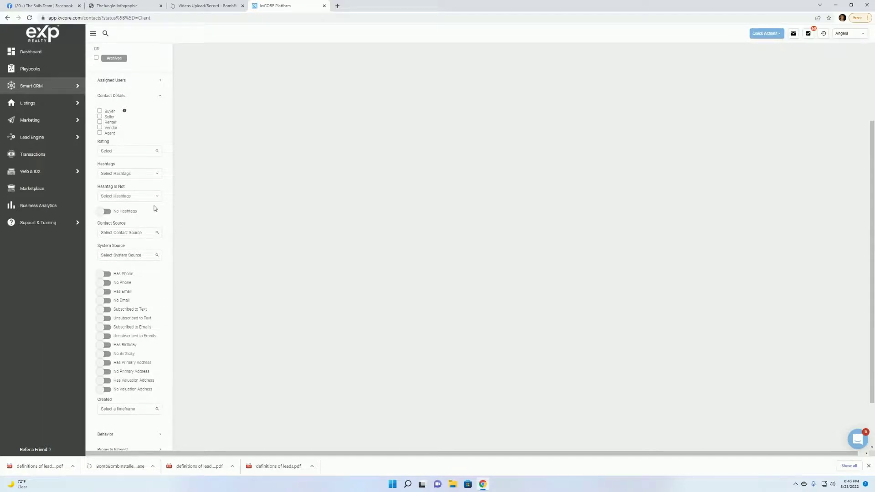
pyautogui.scroll(-1, 187, 211)
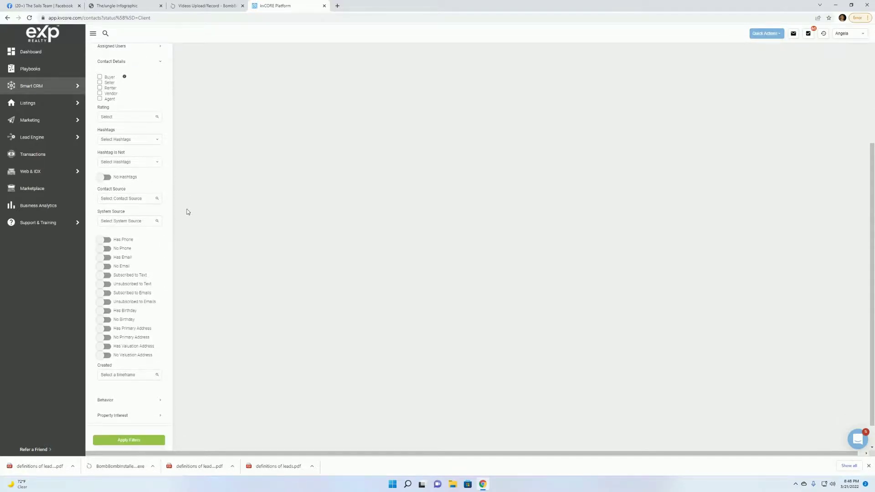
pyautogui.scroll(4, 188, 211)
pyautogui.scroll(1, 188, 211)
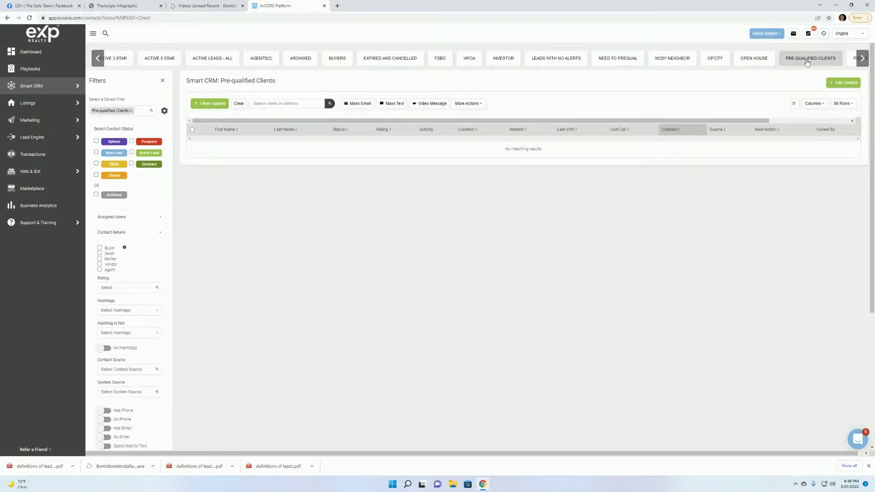
pyautogui.click(807, 62)
pyautogui.click(100, 164)
pyautogui.scroll(-4, 257, 203)
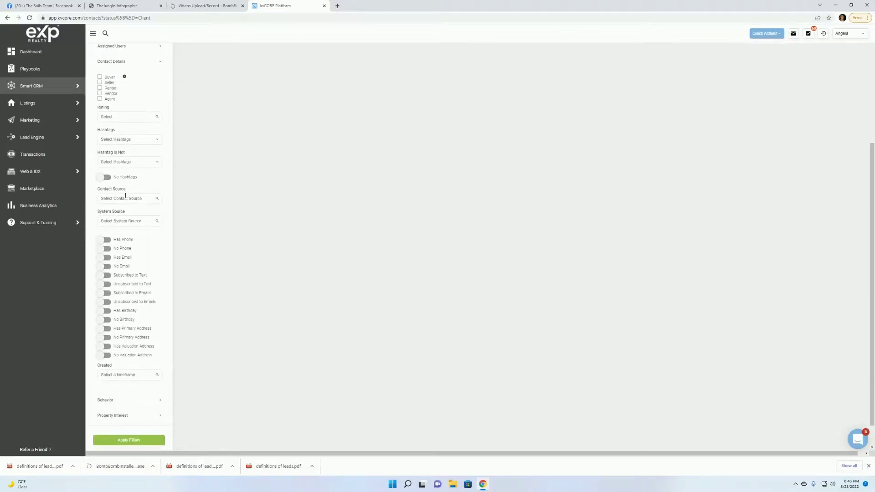
# Filter by the 'qualified' hashtag and apply, showing 3 Active Lead contacts.
pyautogui.click(122, 140)
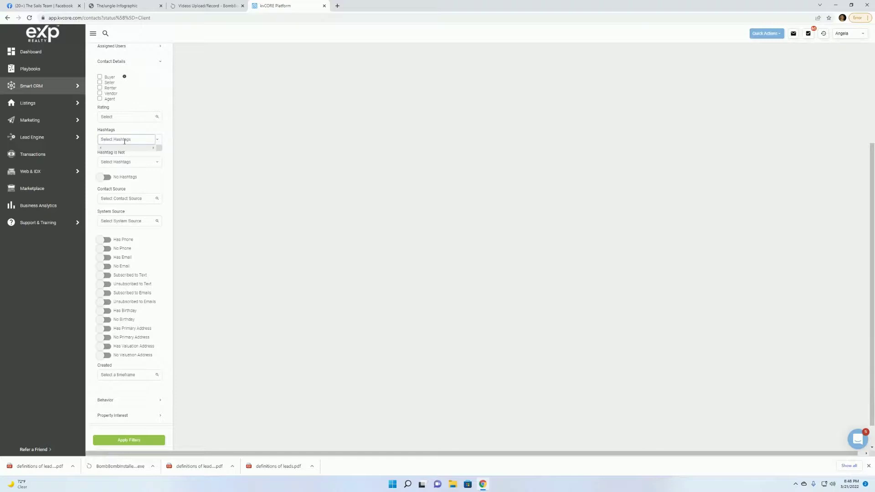
pyautogui.write('qualified')
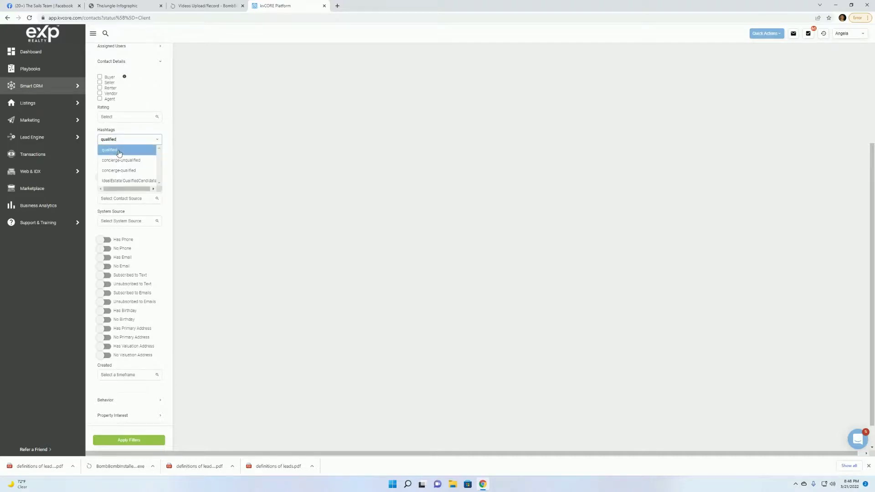
pyautogui.click(119, 153)
pyautogui.scroll(-1, 290, 198)
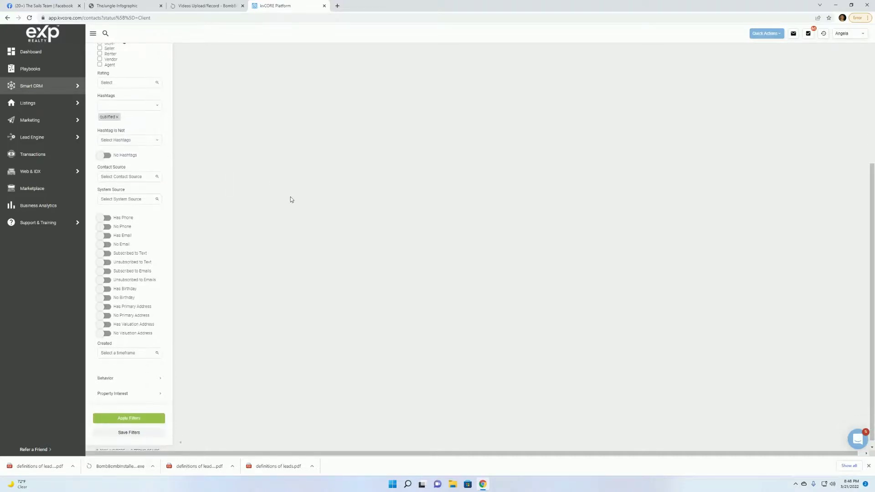
pyautogui.click(130, 419)
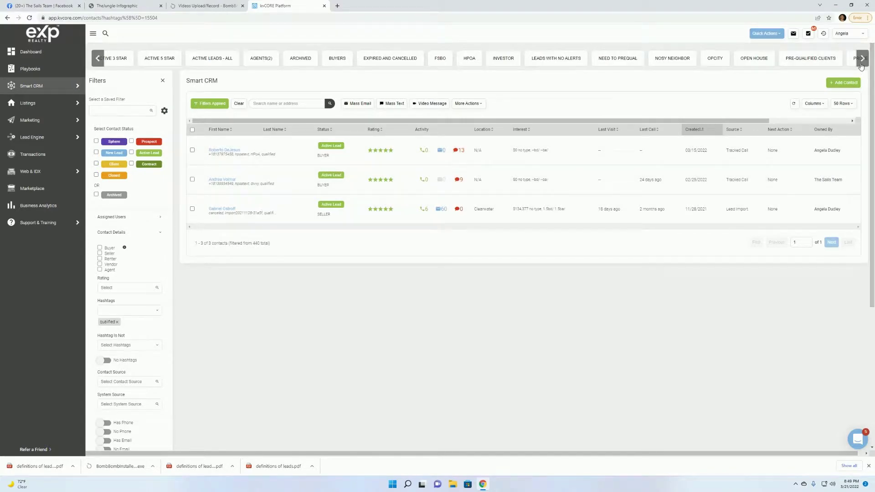
# Review the Renters and Set Schedule contact lists from the quick-link tab bar.
pyautogui.click(861, 64)
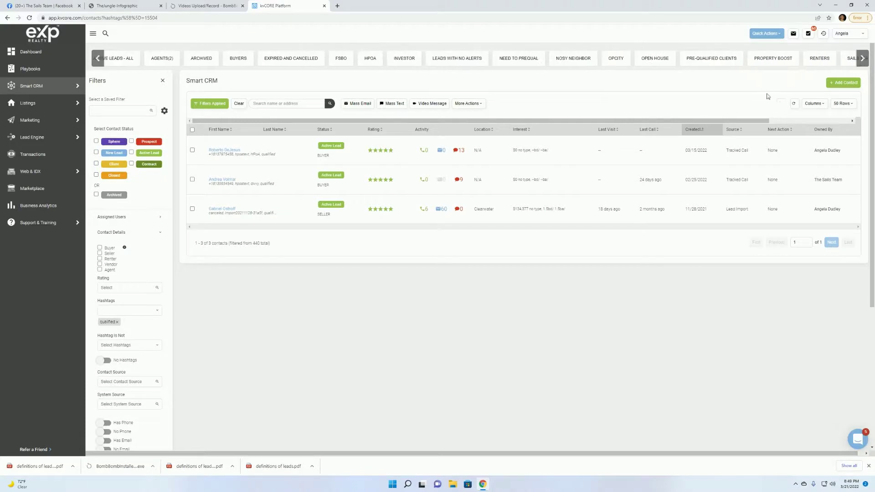
pyautogui.click(823, 58)
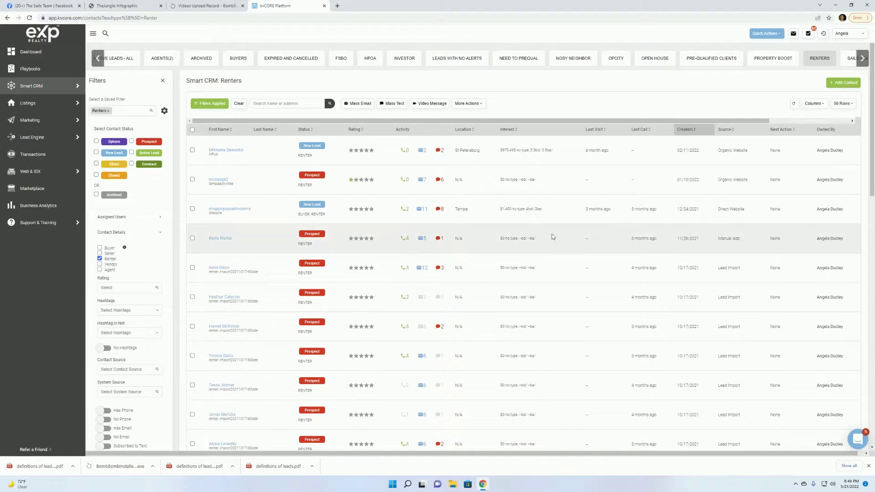
pyautogui.click(868, 57)
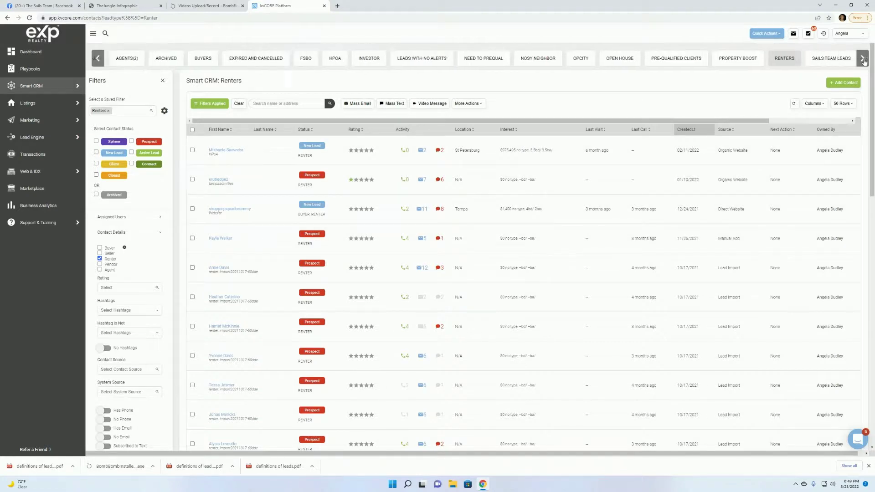
pyautogui.click(798, 61)
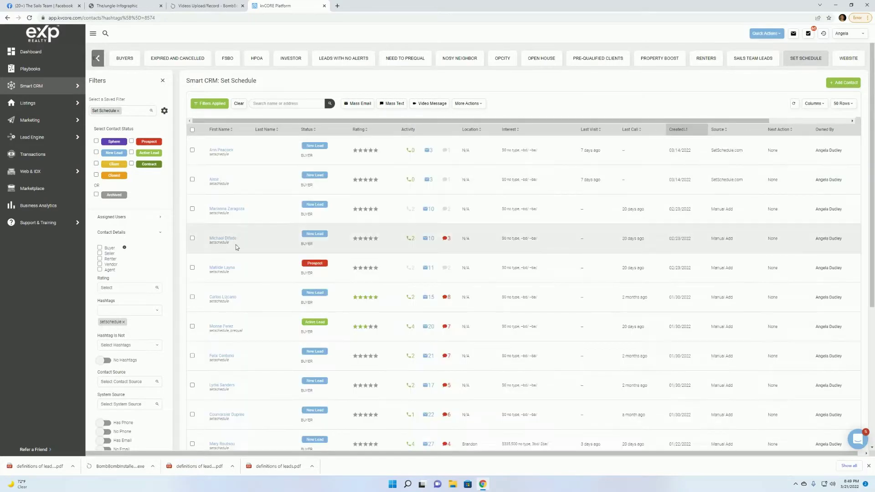
# Remove the FSBO hashtag from the Website list's filters and apply them.
pyautogui.click(847, 62)
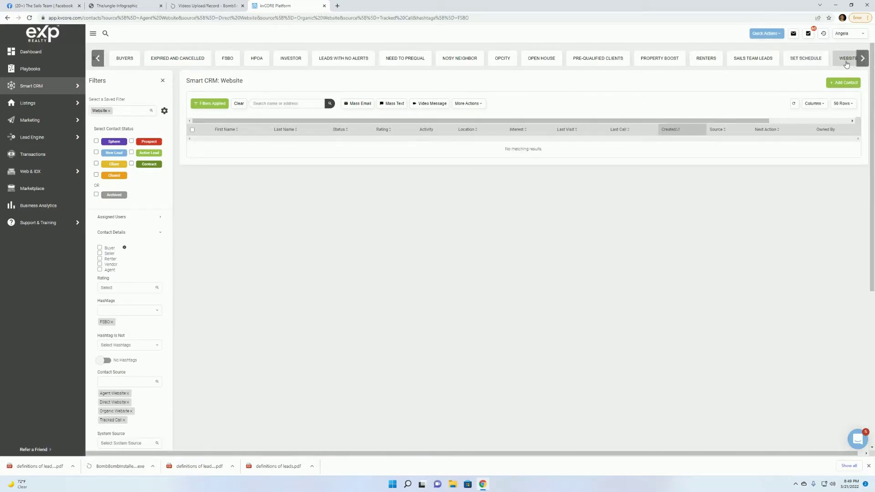
pyautogui.scroll(-2, 221, 182)
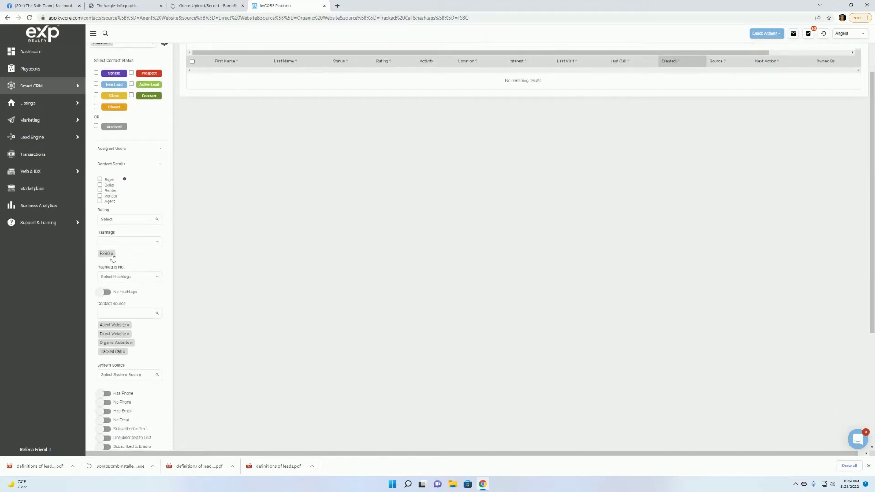
pyautogui.click(112, 254)
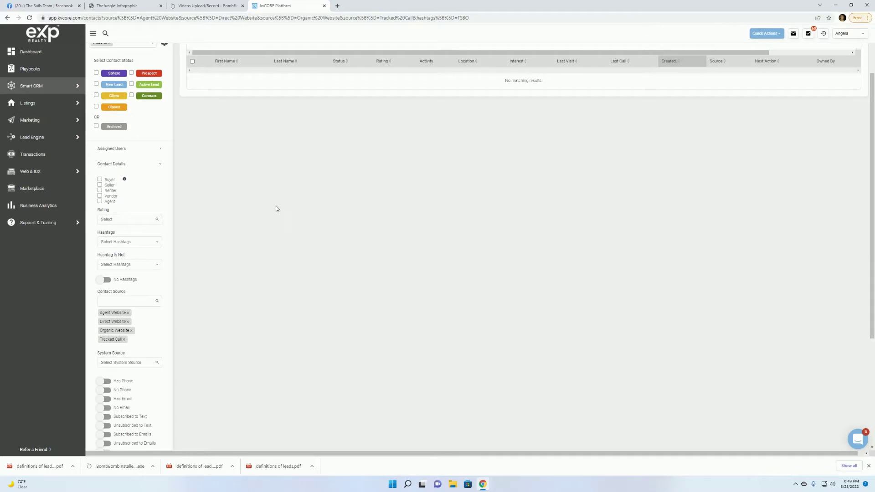
pyautogui.scroll(-4, 279, 204)
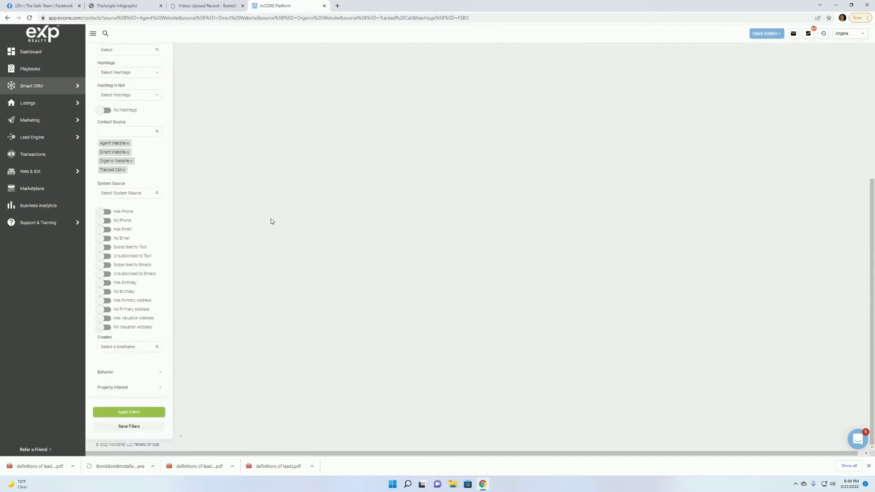
pyautogui.click(144, 413)
pyautogui.scroll(4, 357, 337)
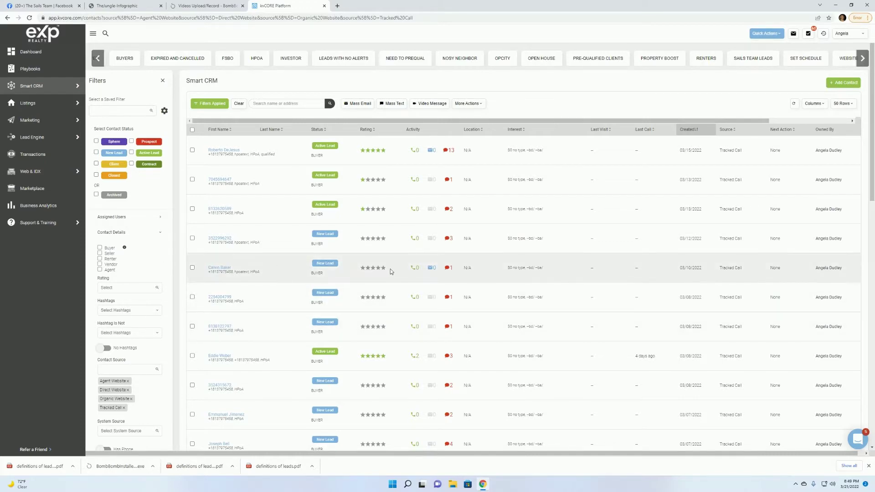
pyautogui.scroll(-2, 391, 269)
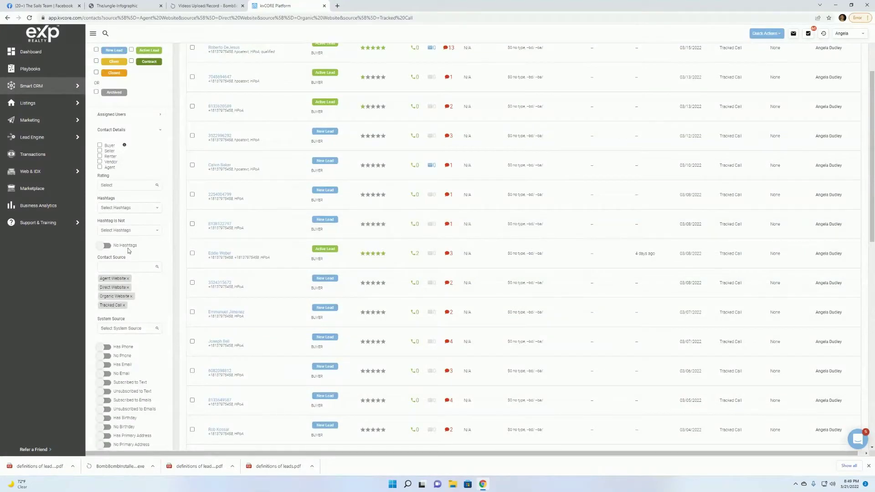
pyautogui.scroll(-1, 250, 245)
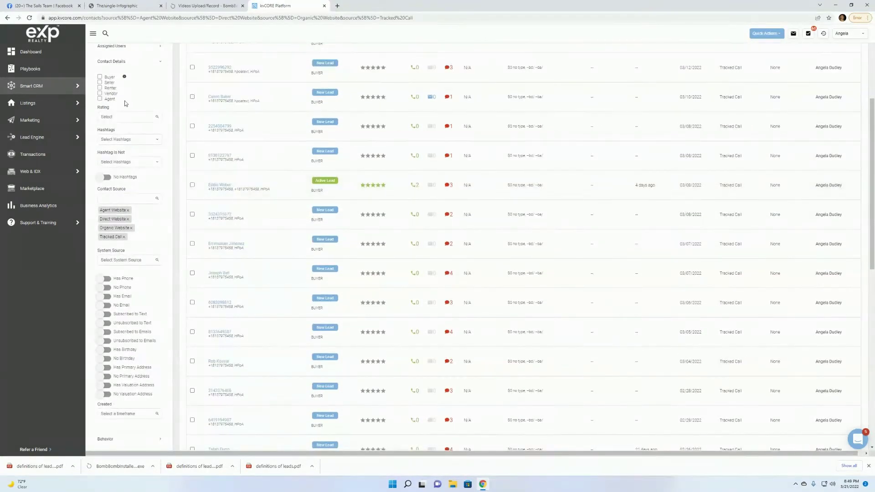
pyautogui.scroll(-2, 260, 155)
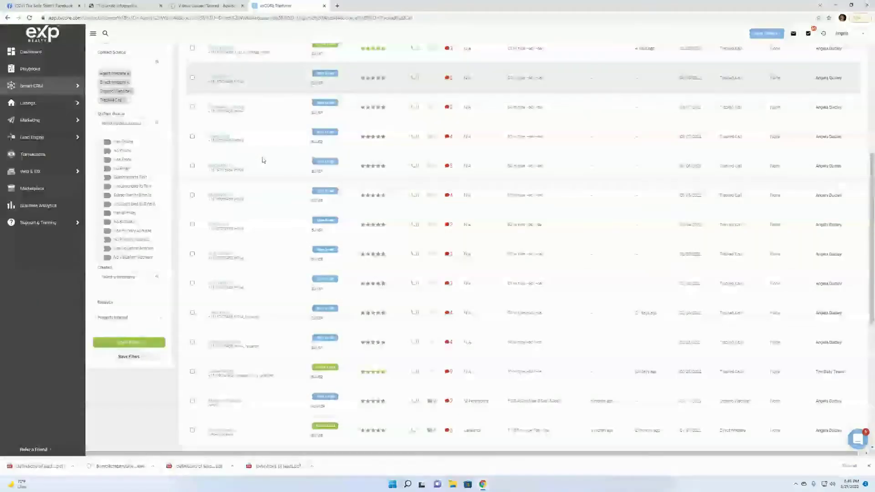
pyautogui.scroll(1, 262, 160)
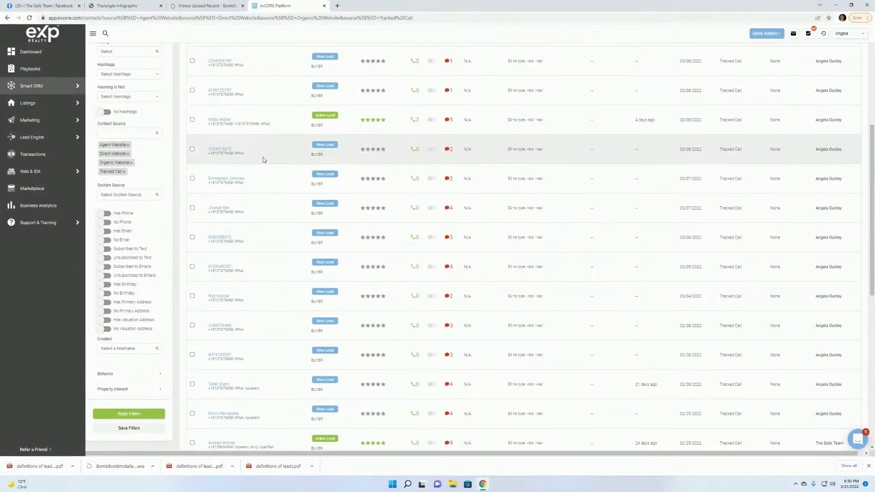
pyautogui.scroll(4, 264, 157)
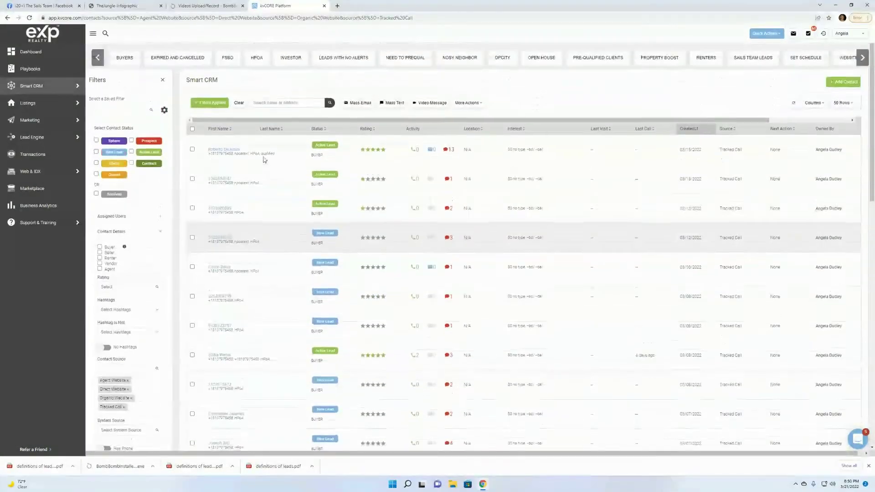